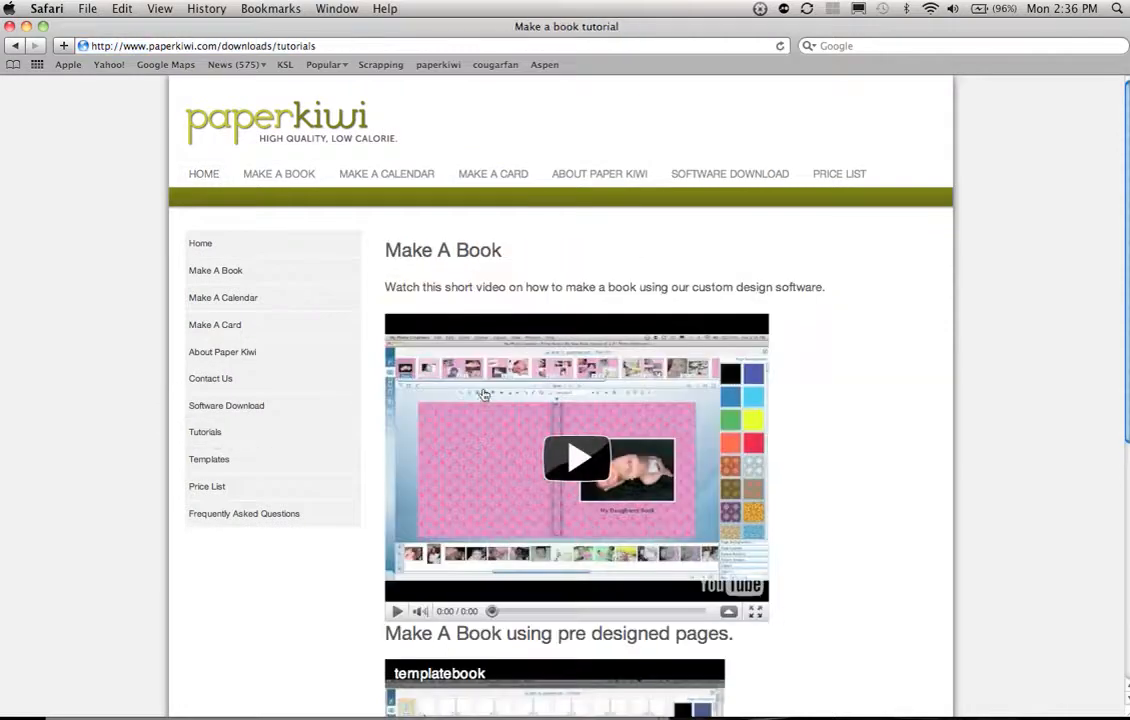
Step: Download the 8x8 book cover template from the site's Templates page and switch to Photoshop to view 8x8template.psd enlarged
left_click(210, 462)
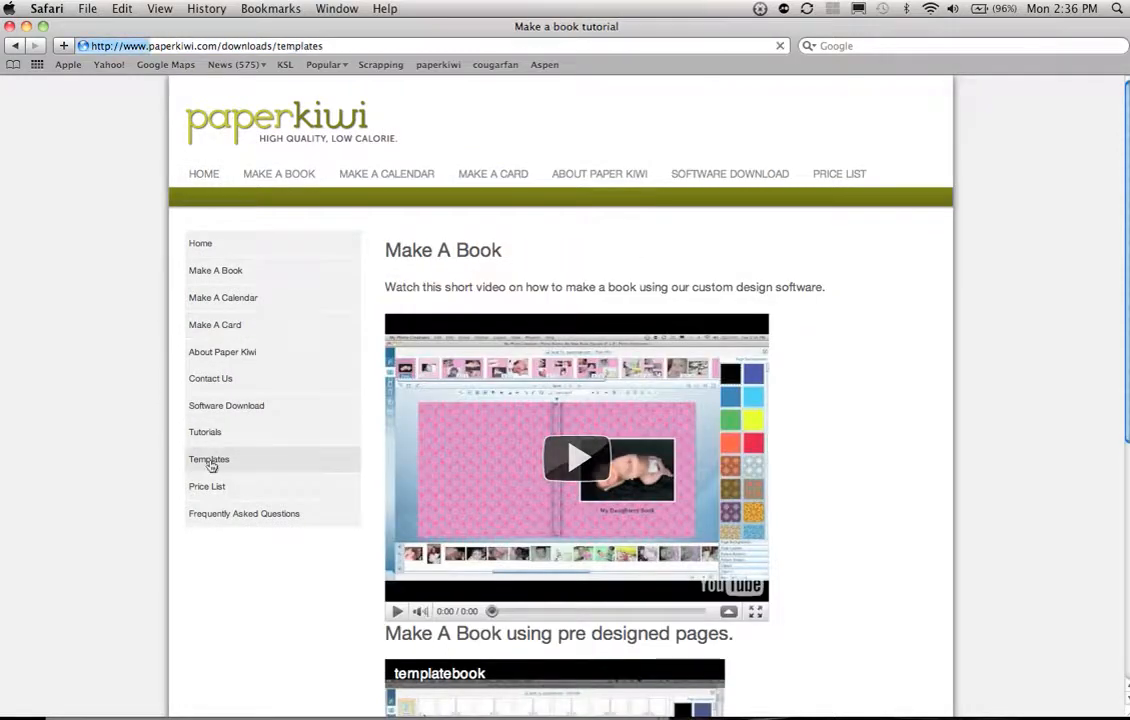
scroll(640, 151, "down", 3)
scroll(640, 350, "down", 3)
scroll(573, 460, "down", 3)
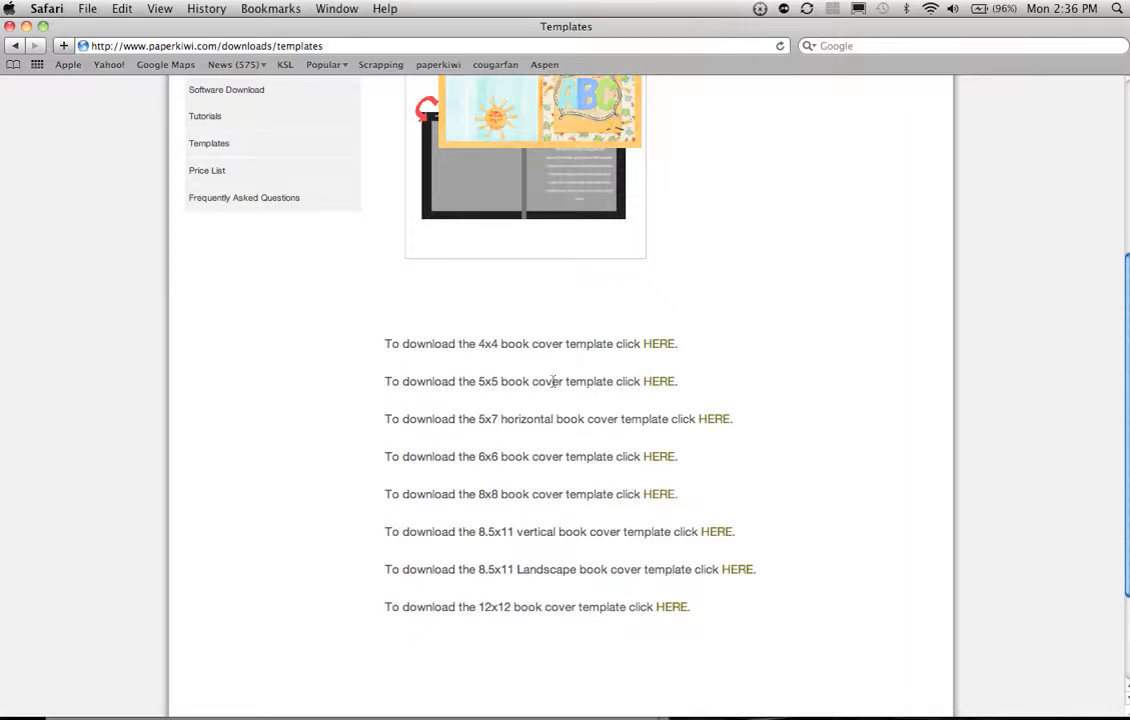
left_click(659, 494)
key("super+Tab")
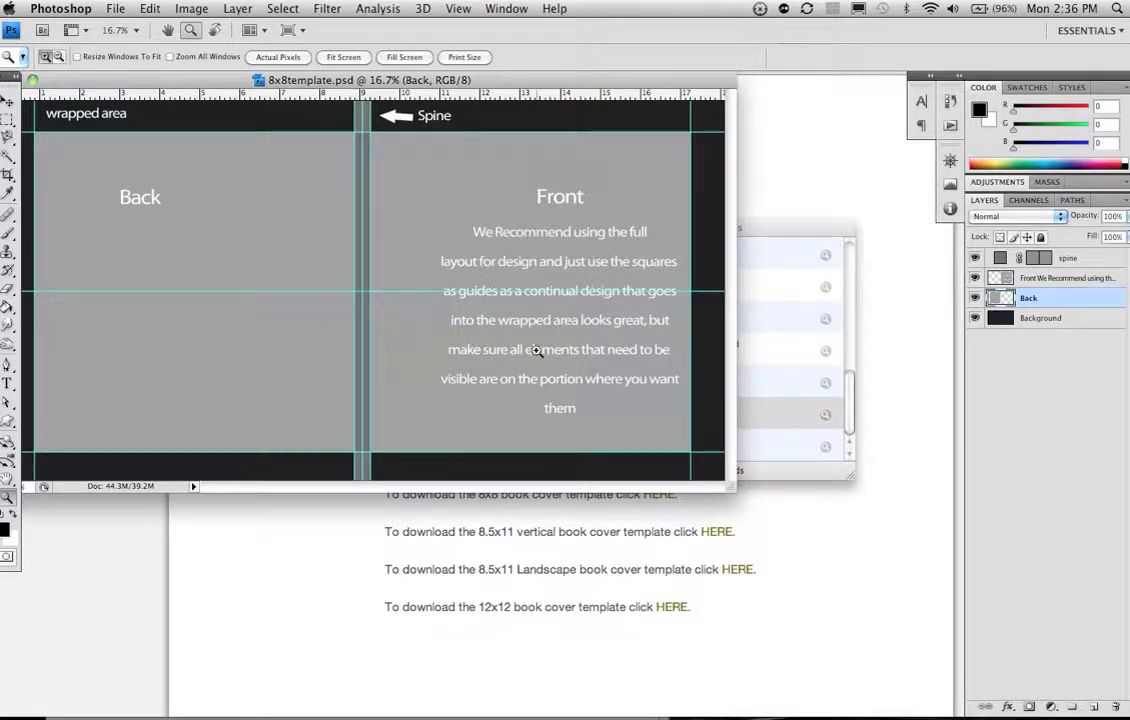
left_click(447, 338)
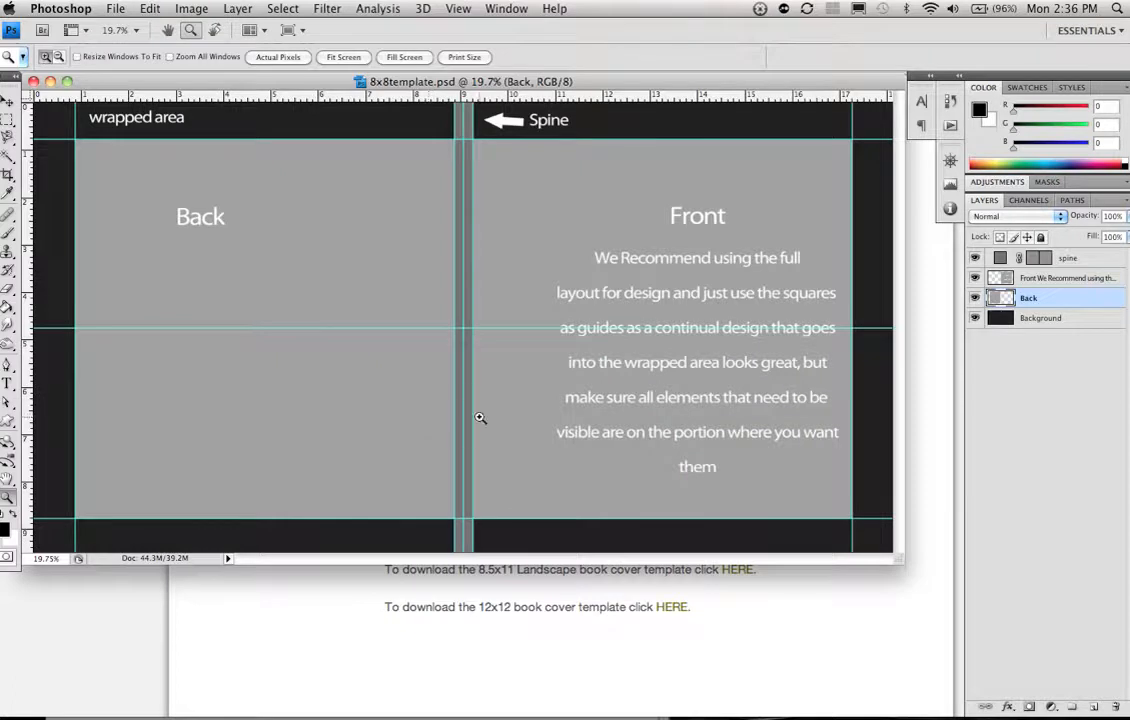
Step: Switch to My Photo Creations and start an empty photo book in the Square 8" x 8", Photo Hardcover format
key("super+Tab")
key("super+Tab")
key("super+Tab")
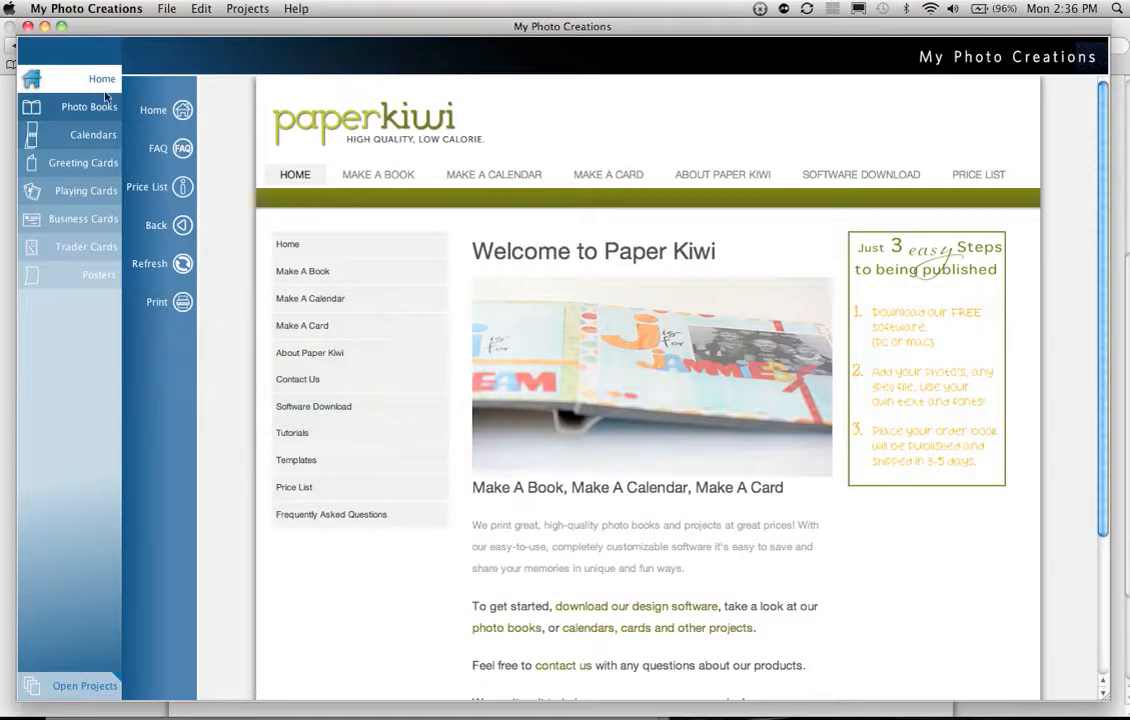
left_click(95, 107)
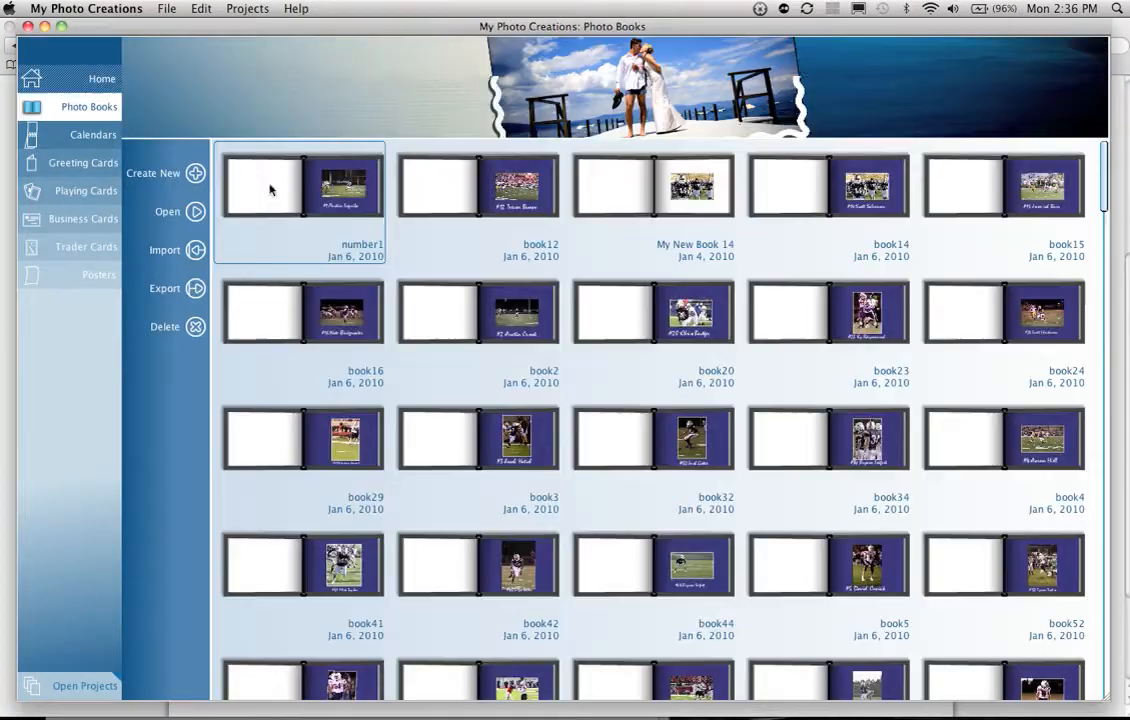
left_click(194, 174)
scroll(779, 320, "down", 5)
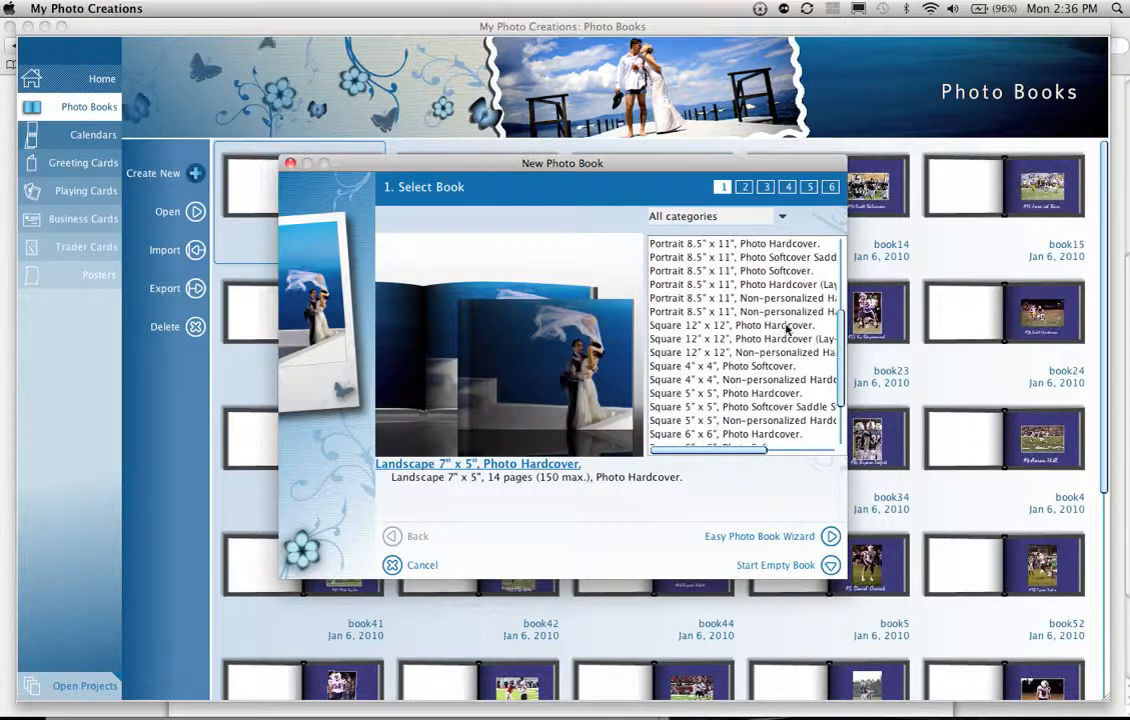
scroll(805, 400, "down", 3)
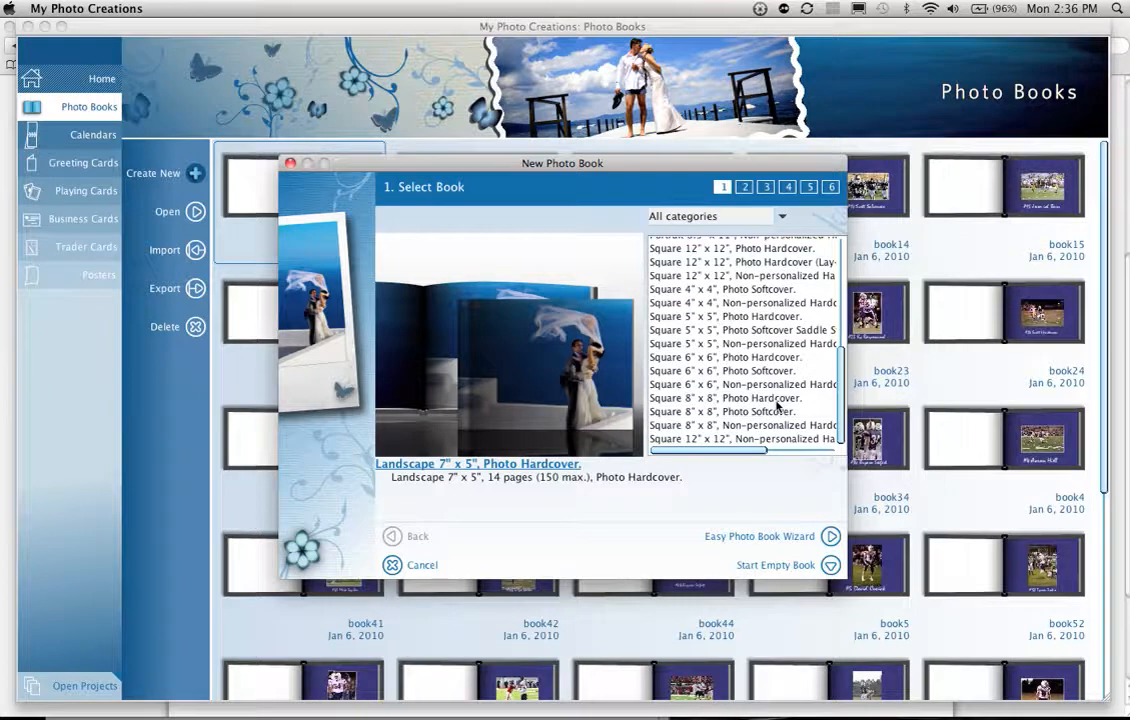
left_click(778, 401)
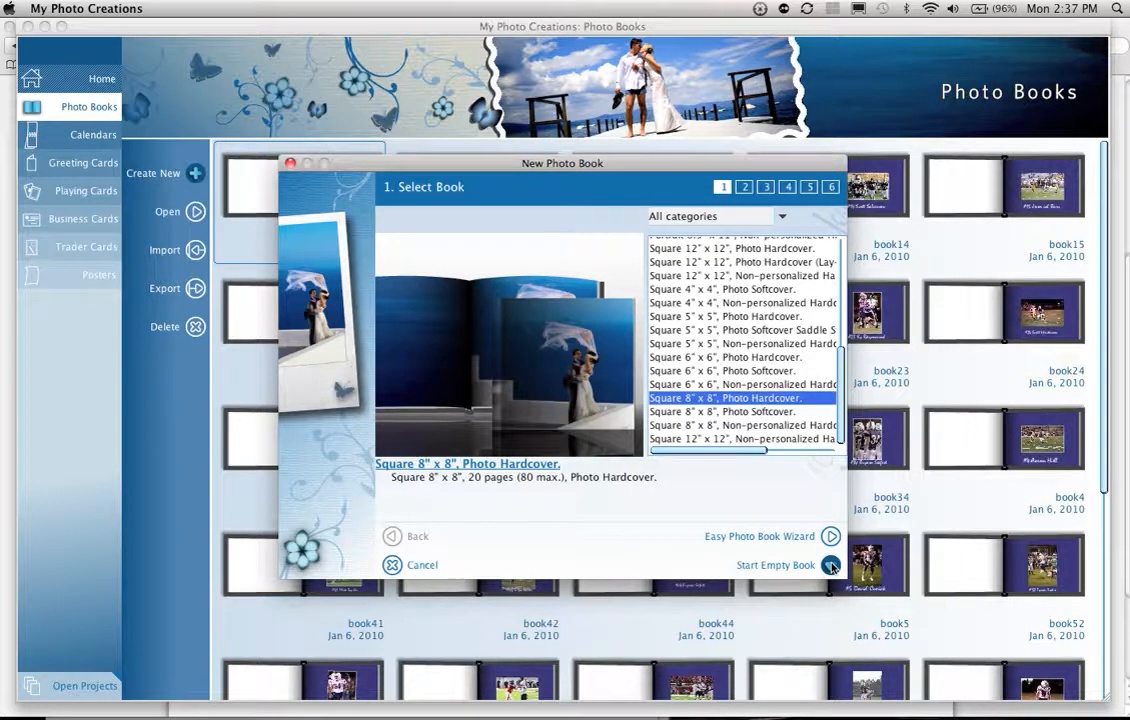
left_click(831, 566)
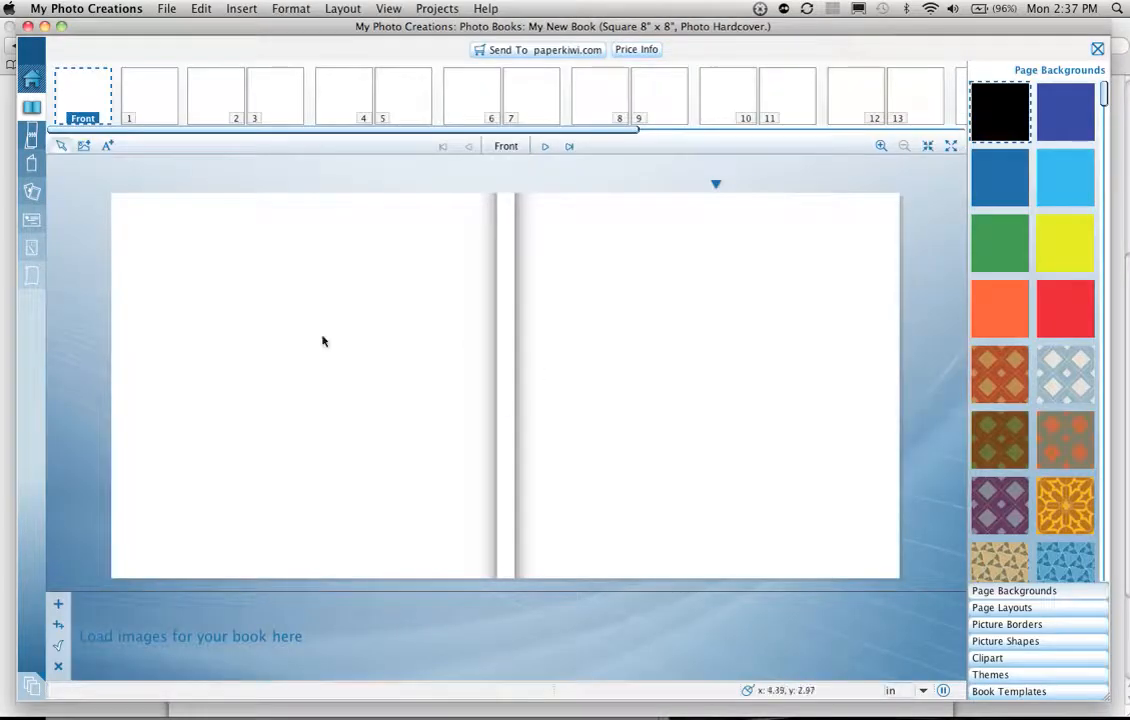
Step: Start adding images to the book and browse to the abc folder inside paperkiwipics on the Desktop
left_click(57, 603)
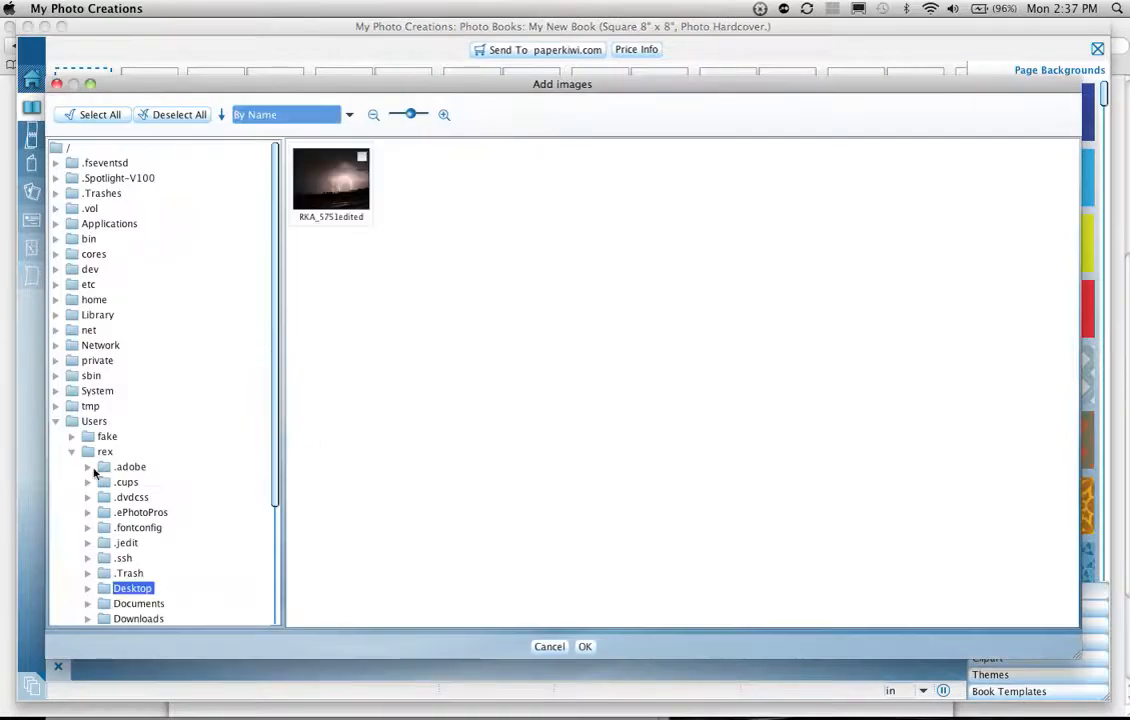
scroll(93, 469, "down", 5)
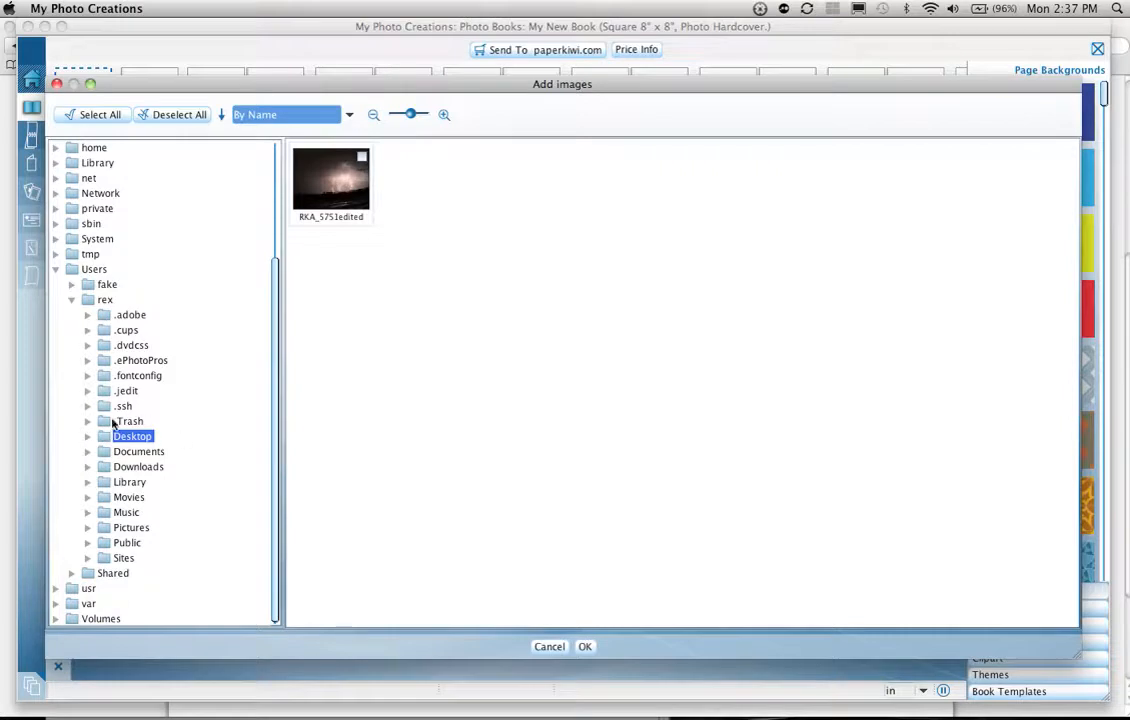
left_click(87, 437)
scroll(120, 421, "down", 3)
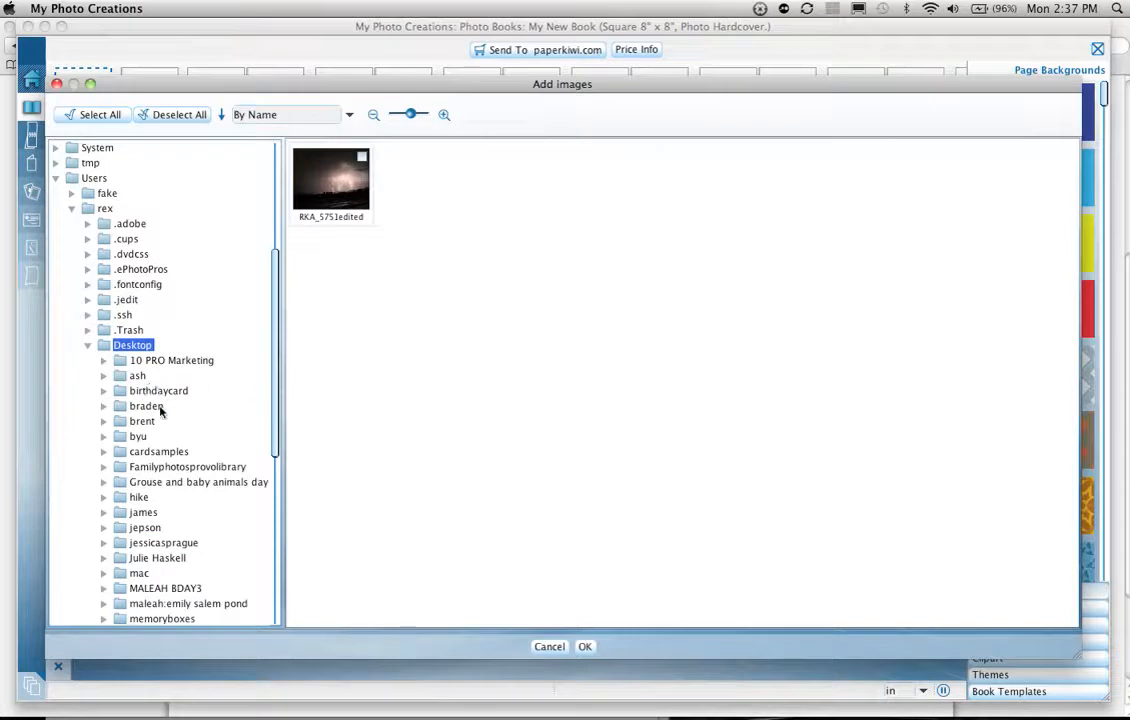
scroll(160, 420, "down", 4)
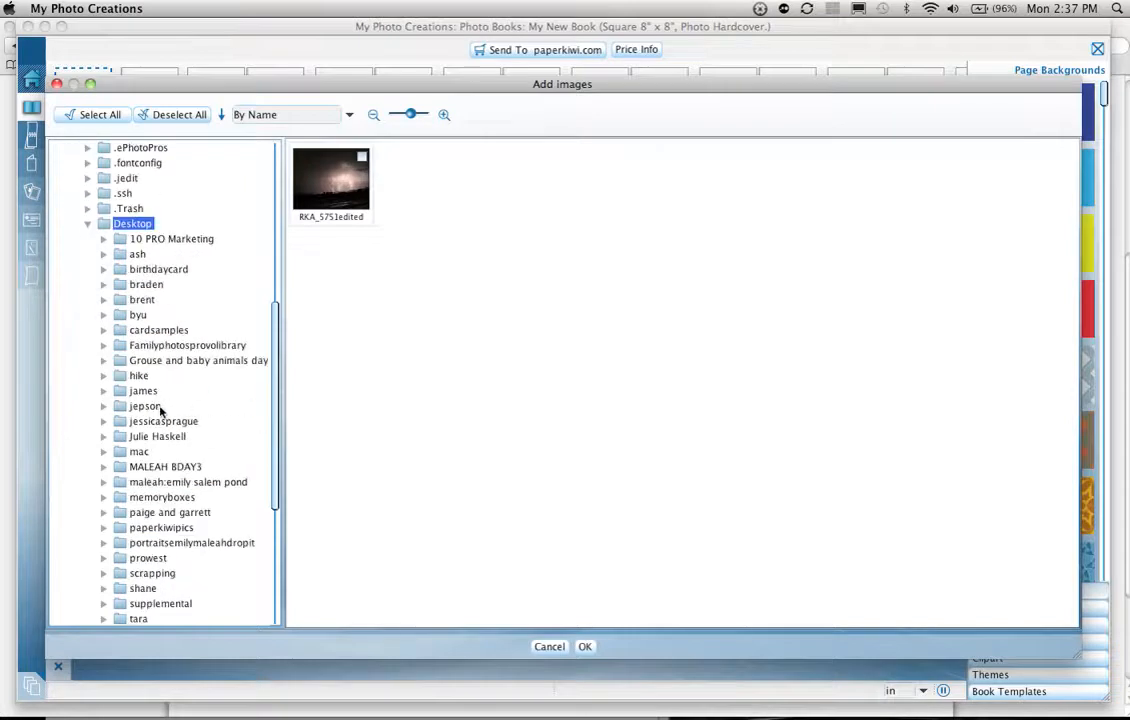
left_click(103, 528)
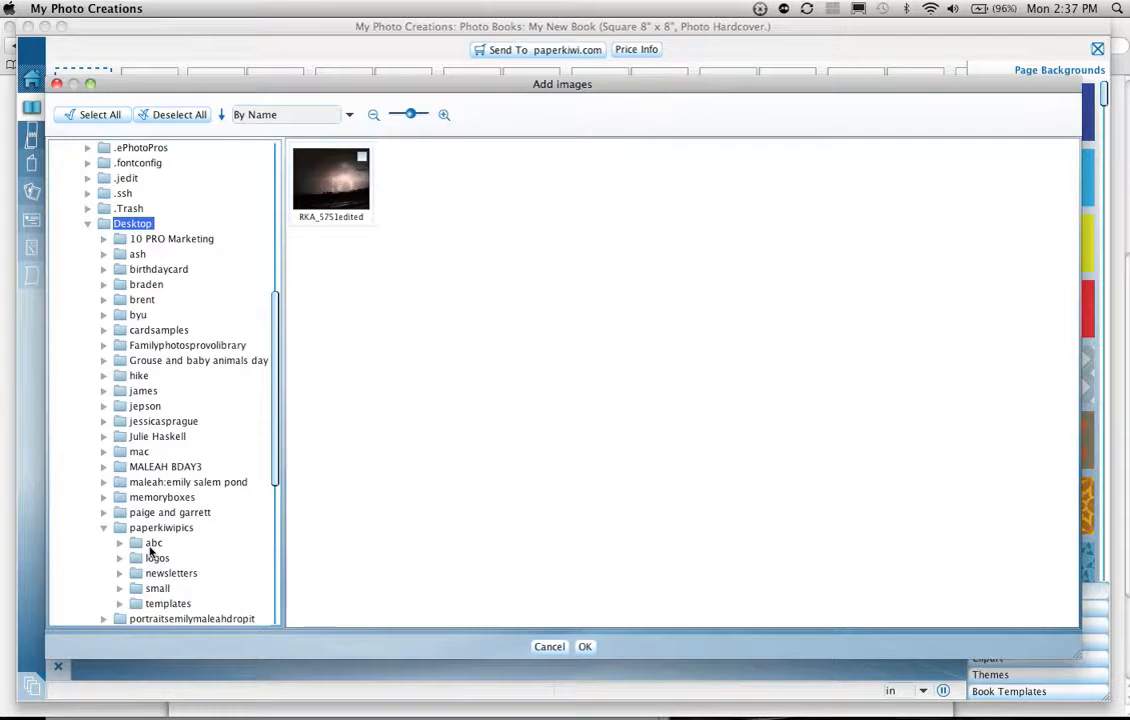
left_click(153, 543)
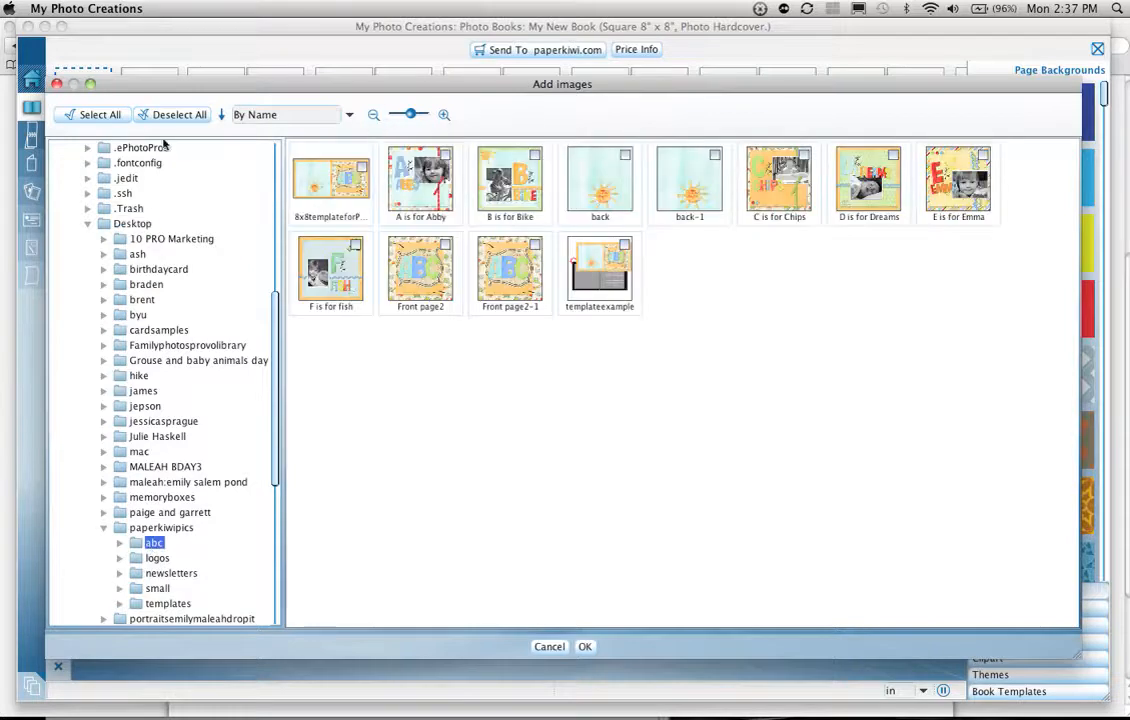
Step: Add all images in the folder except back, back-1, Front page2, Front page2-1 and templateexample to the book
left_click(100, 114)
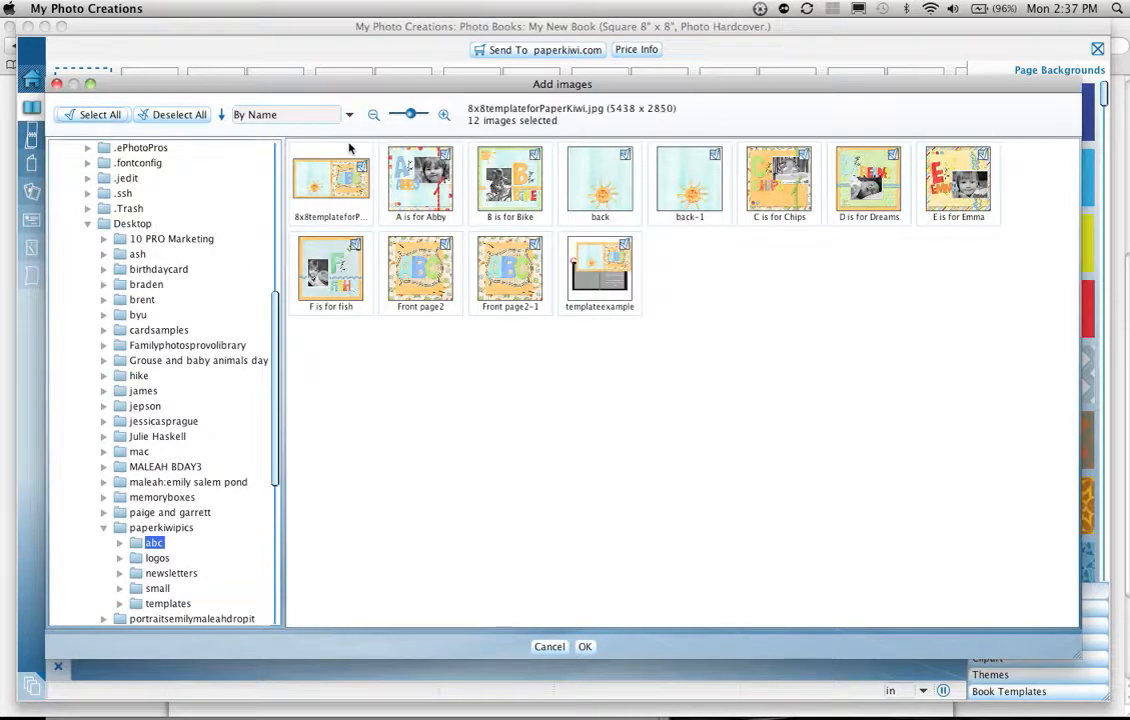
left_click(626, 155)
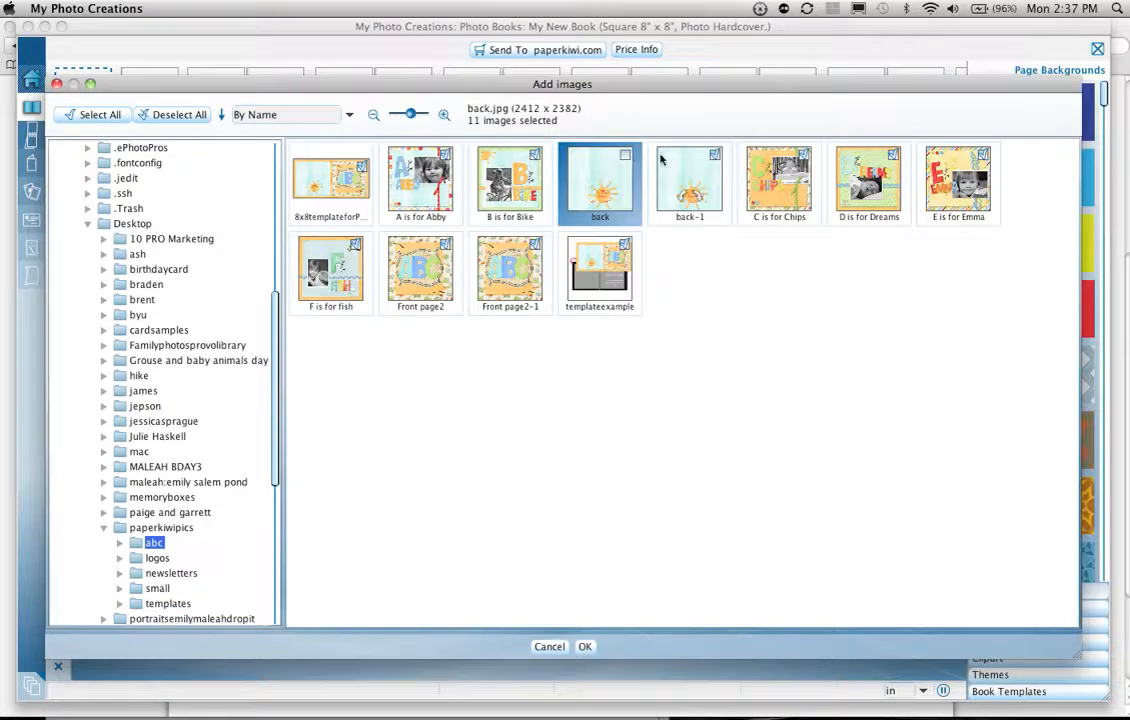
left_click(716, 155)
left_click(535, 244)
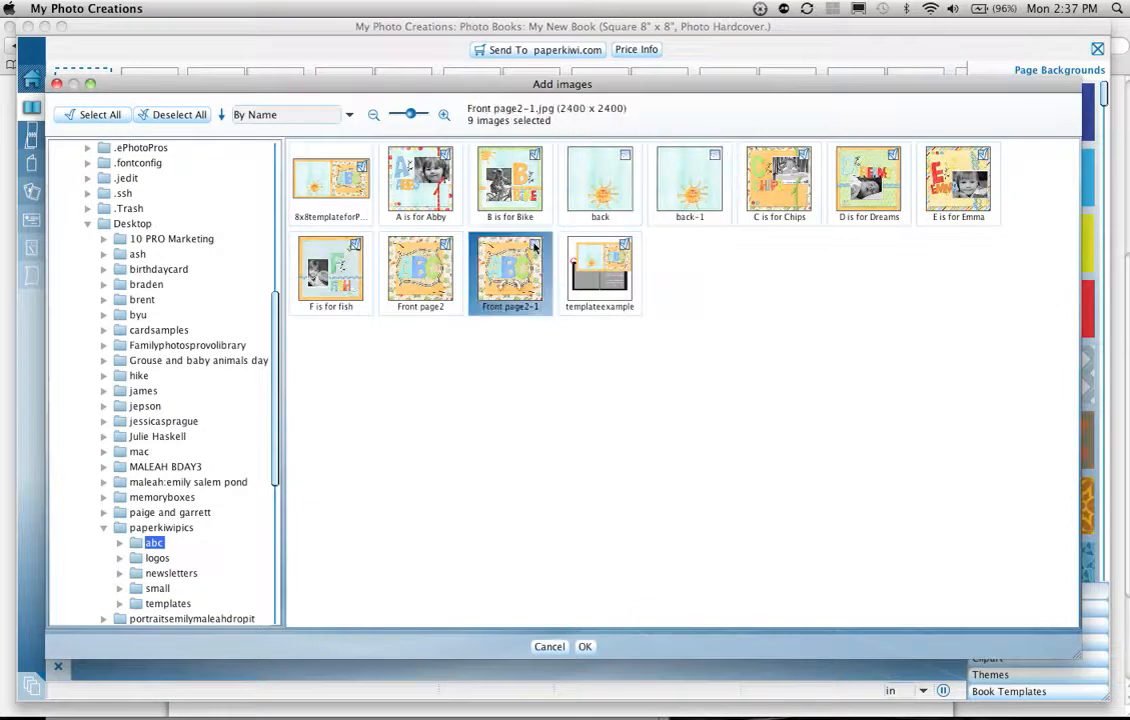
left_click(445, 244)
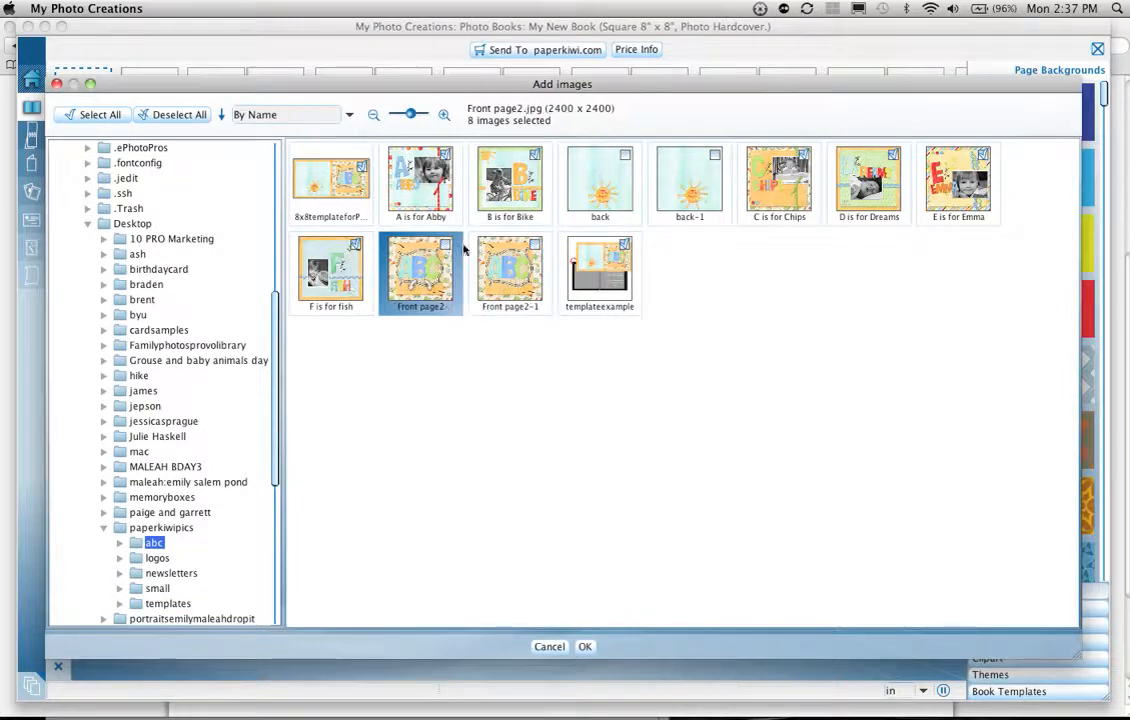
left_click(624, 245)
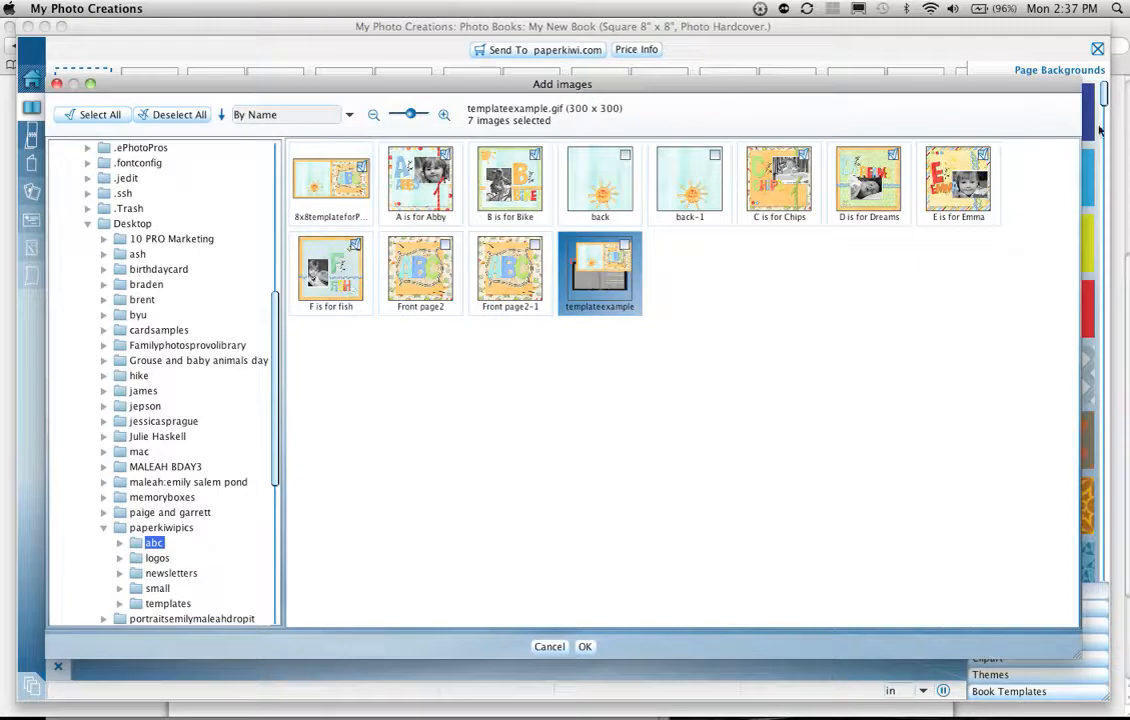
left_click(586, 647)
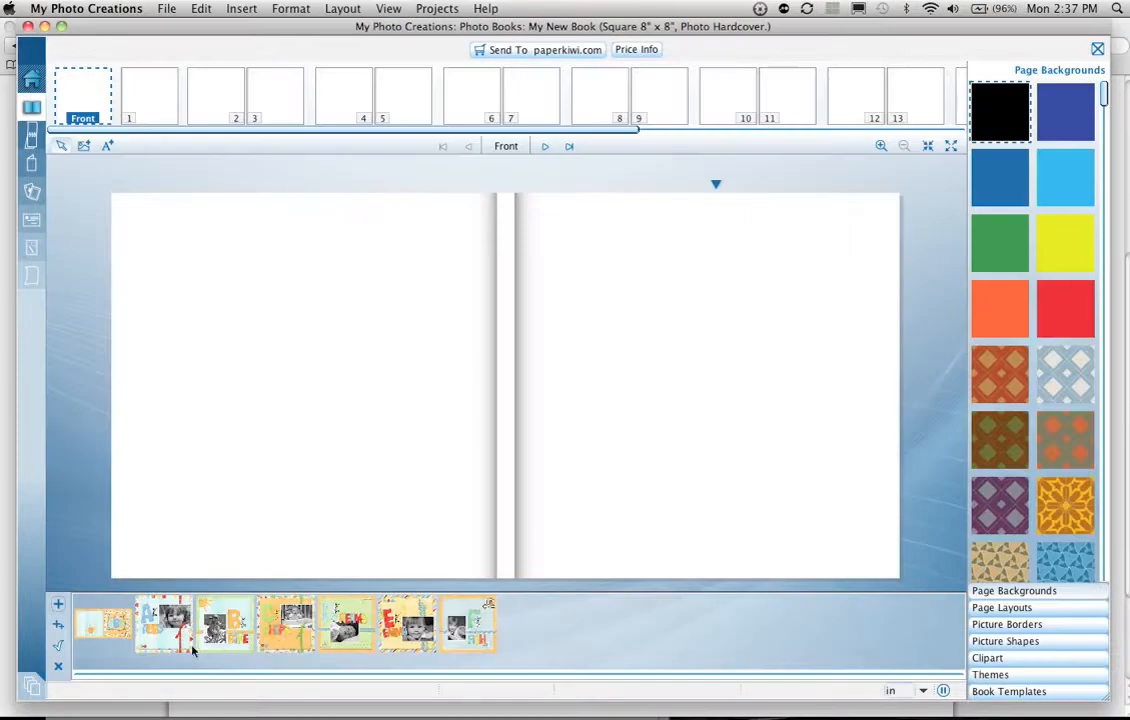
Step: Place the 8x8templateforPaperKiwi image across the book cover as a two-page spread background
left_click_drag(100, 615, 269, 428)
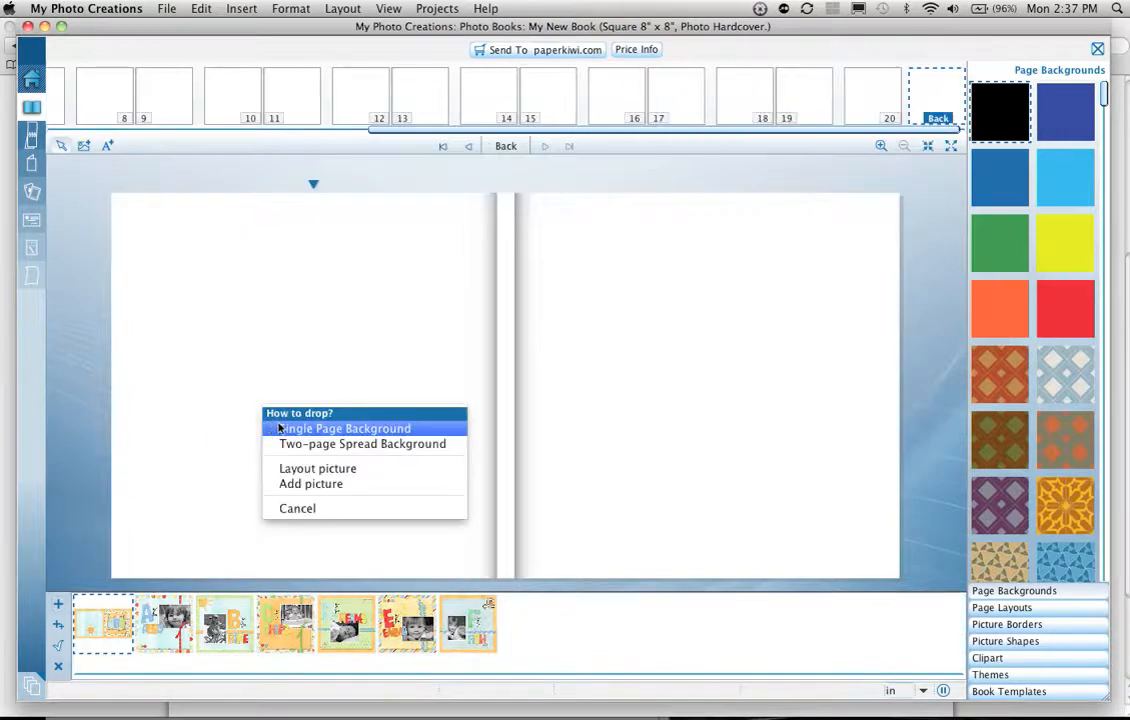
left_click(293, 444)
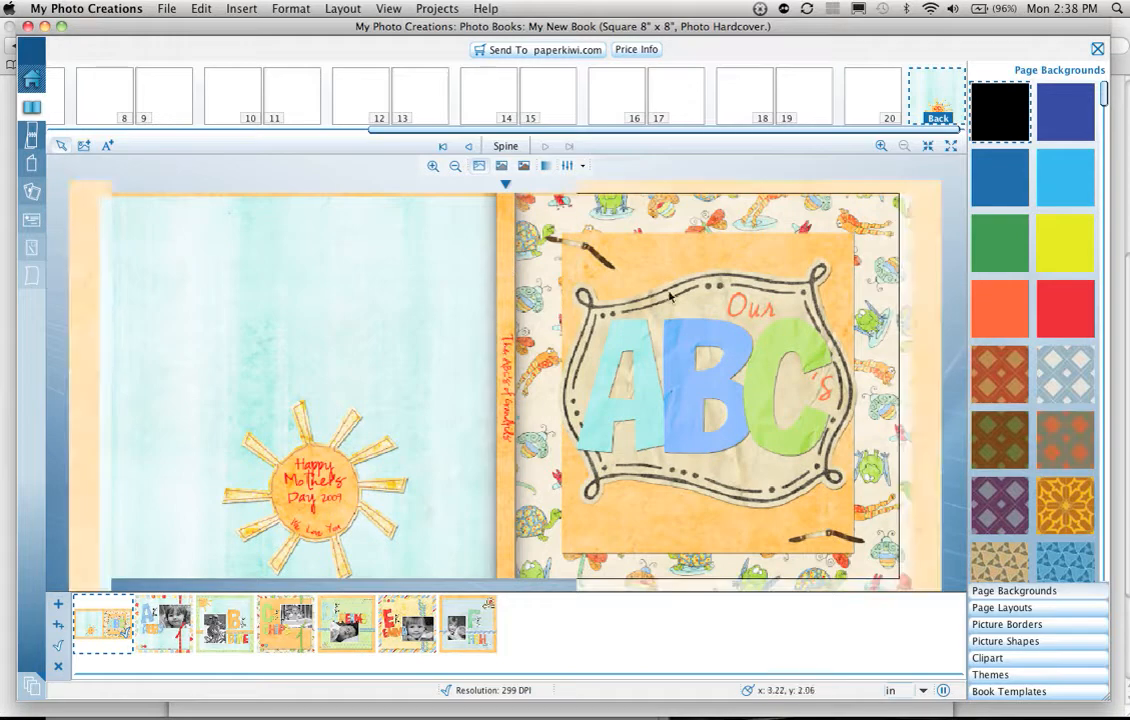
Step: Go to page 1 and apply the letter A layout as its single page background
scroll(122, 110, "left", 5)
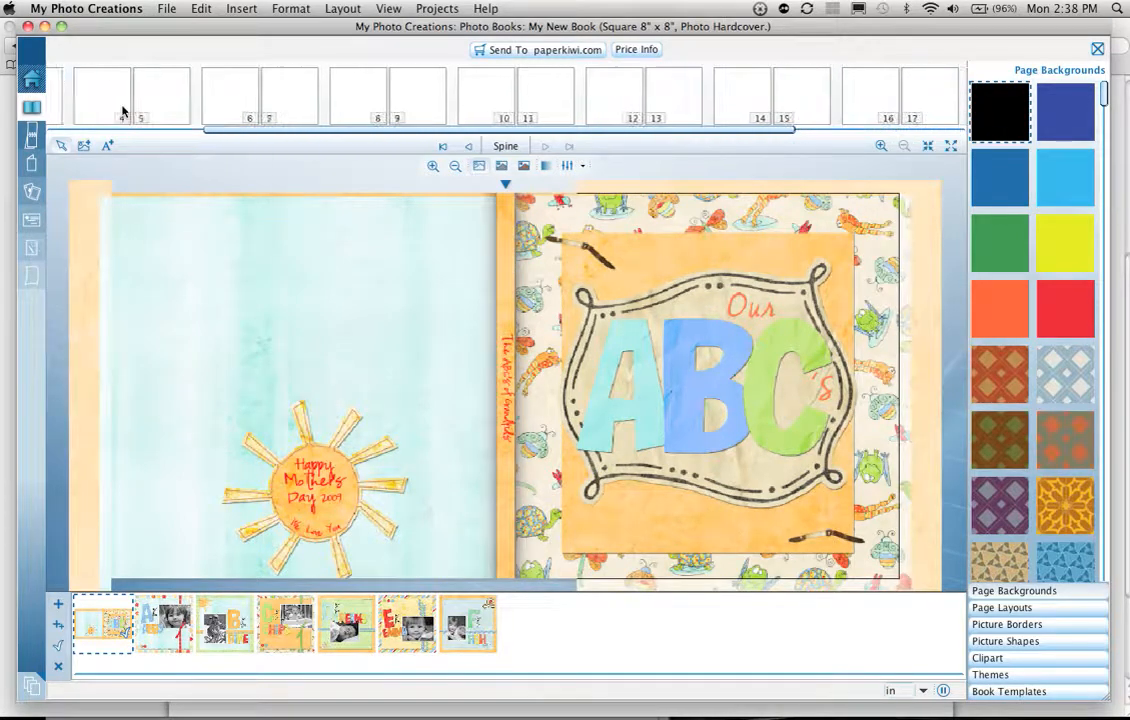
scroll(122, 110, "left", 2)
left_click(122, 100)
left_click_drag(150, 614, 628, 345)
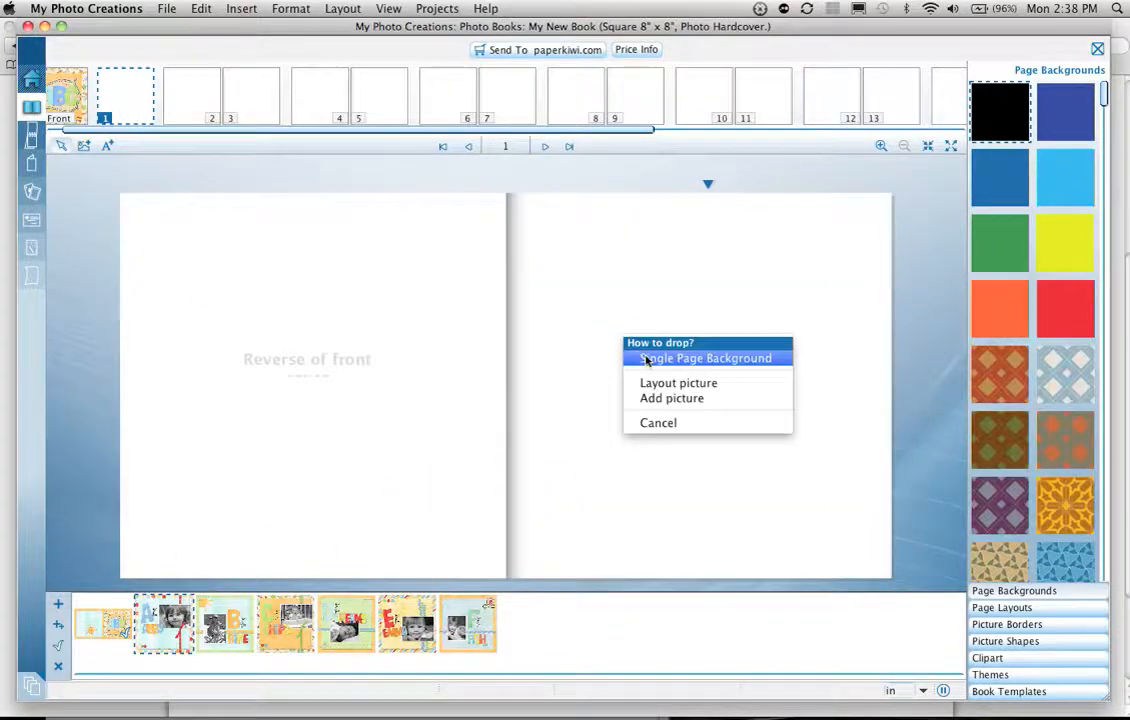
left_click(647, 359)
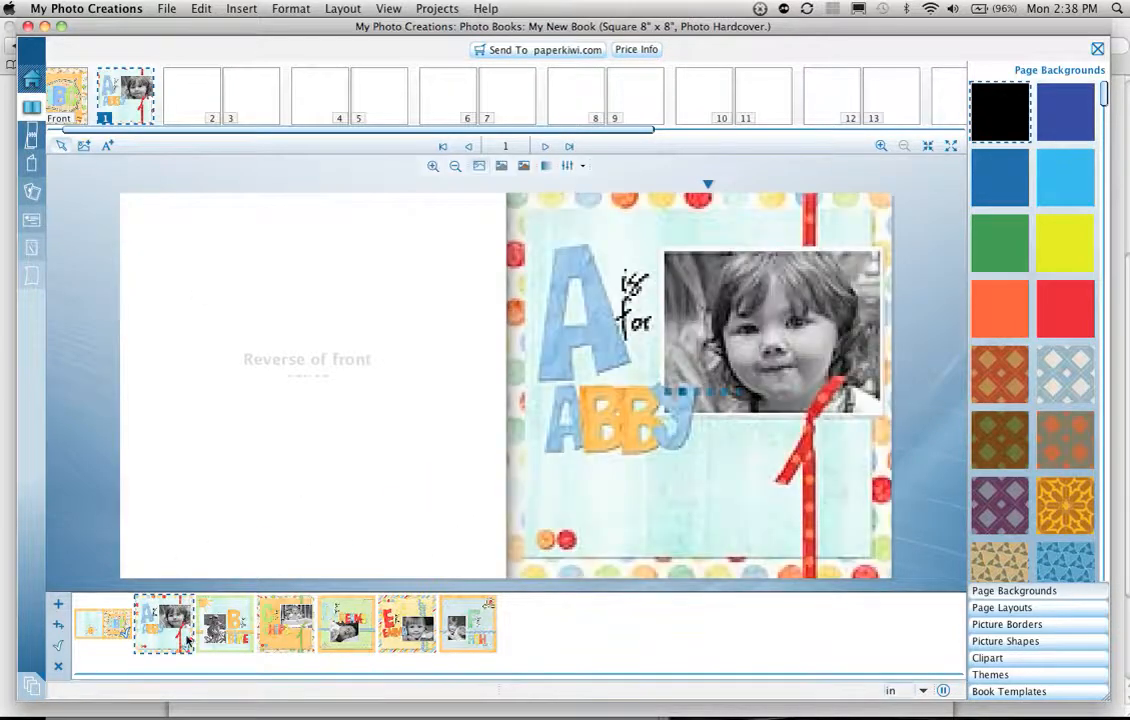
Step: Apply the B is for Bike layout as the background of page 2 and C is for Chips as the background of page 3
left_click(211, 87)
left_click_drag(225, 622, 236, 433)
left_click(236, 433)
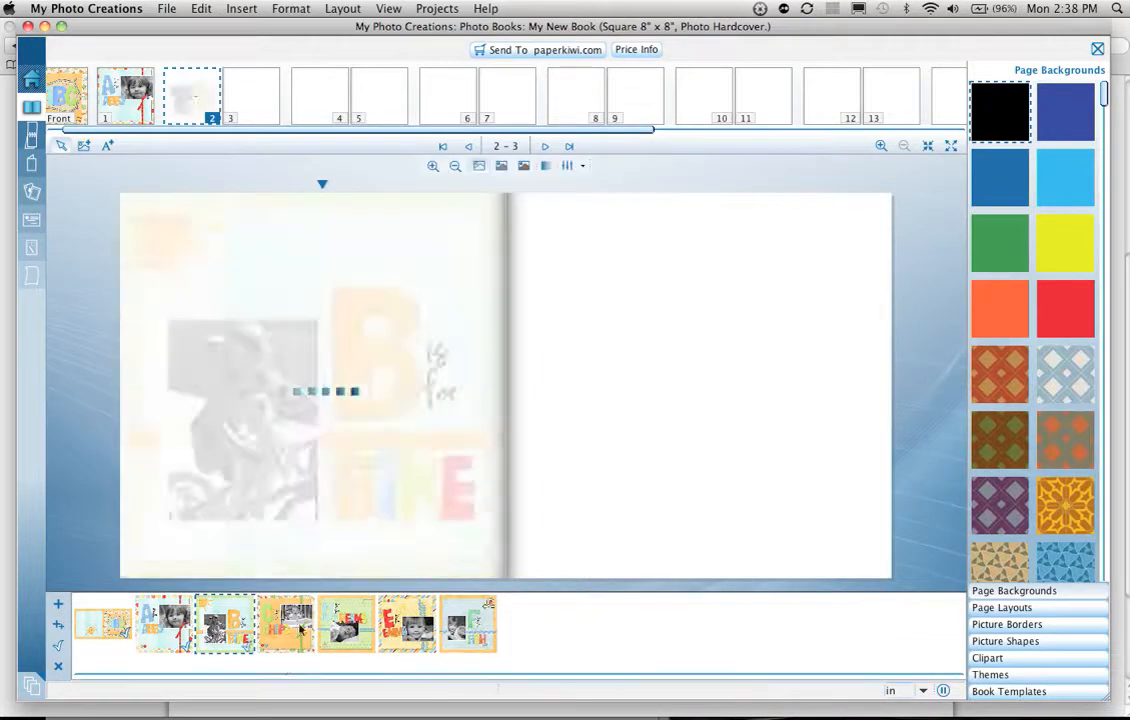
left_click_drag(272, 625, 627, 395)
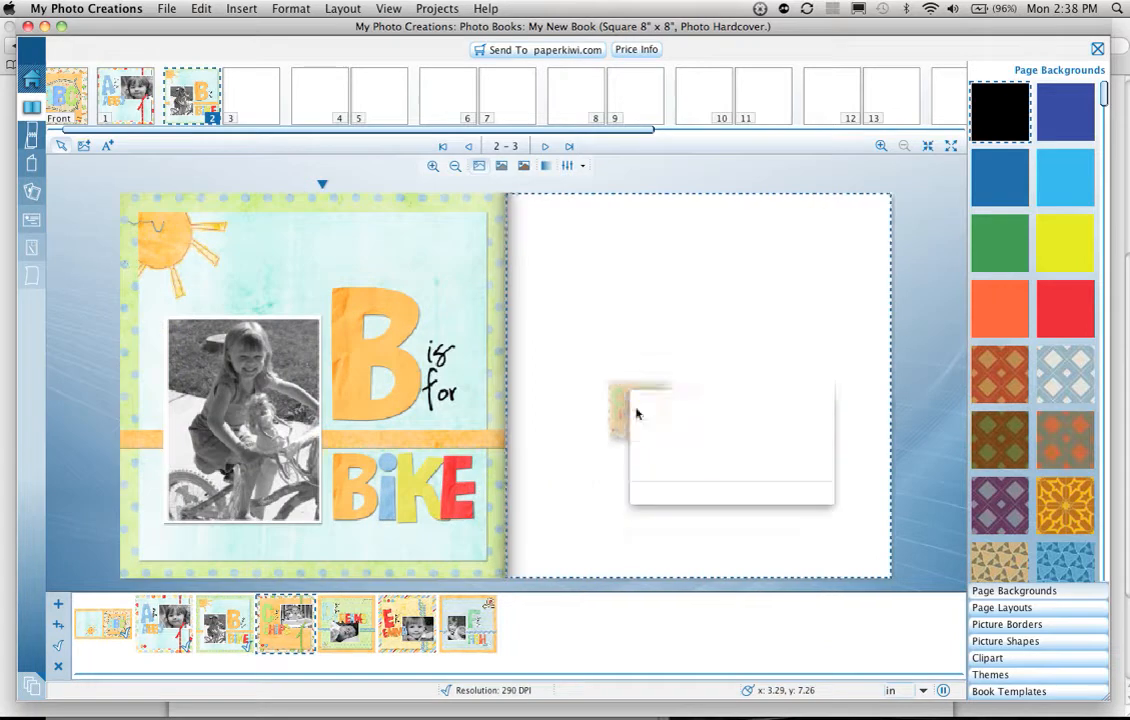
left_click(648, 413)
Step: Apply the D is for Dreams layout as the background of page 4 and the letter E layout as the background of page 5
left_click(320, 95)
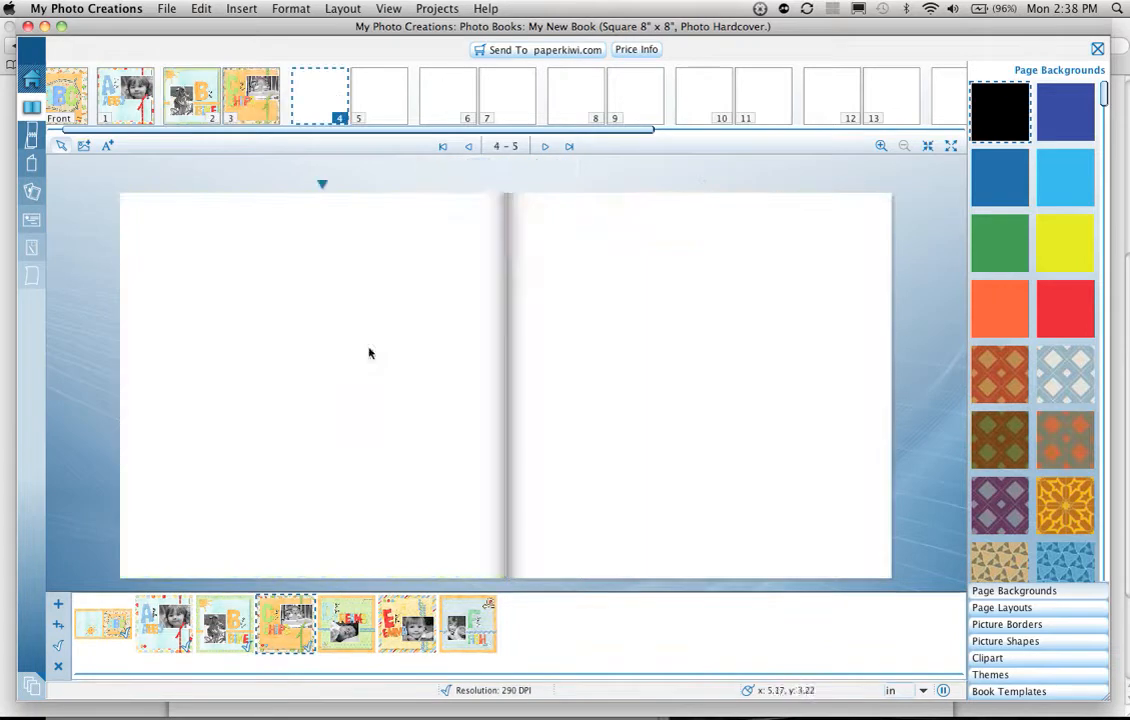
mouse_move(400, 619)
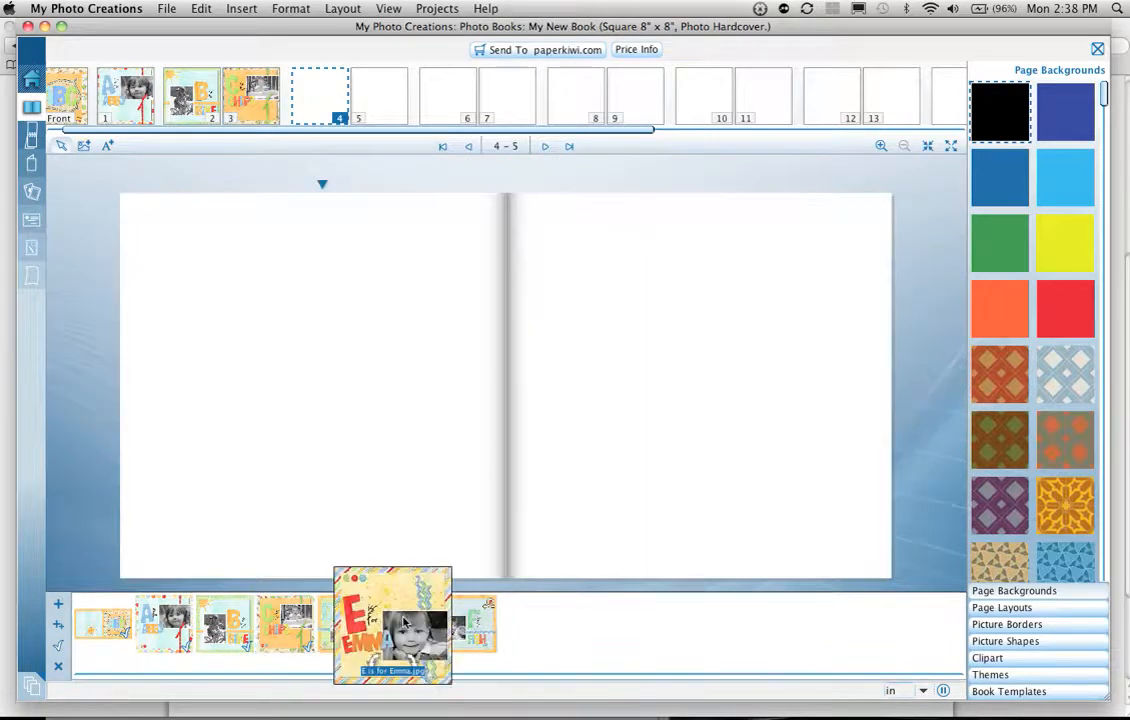
left_click_drag(347, 615, 305, 430)
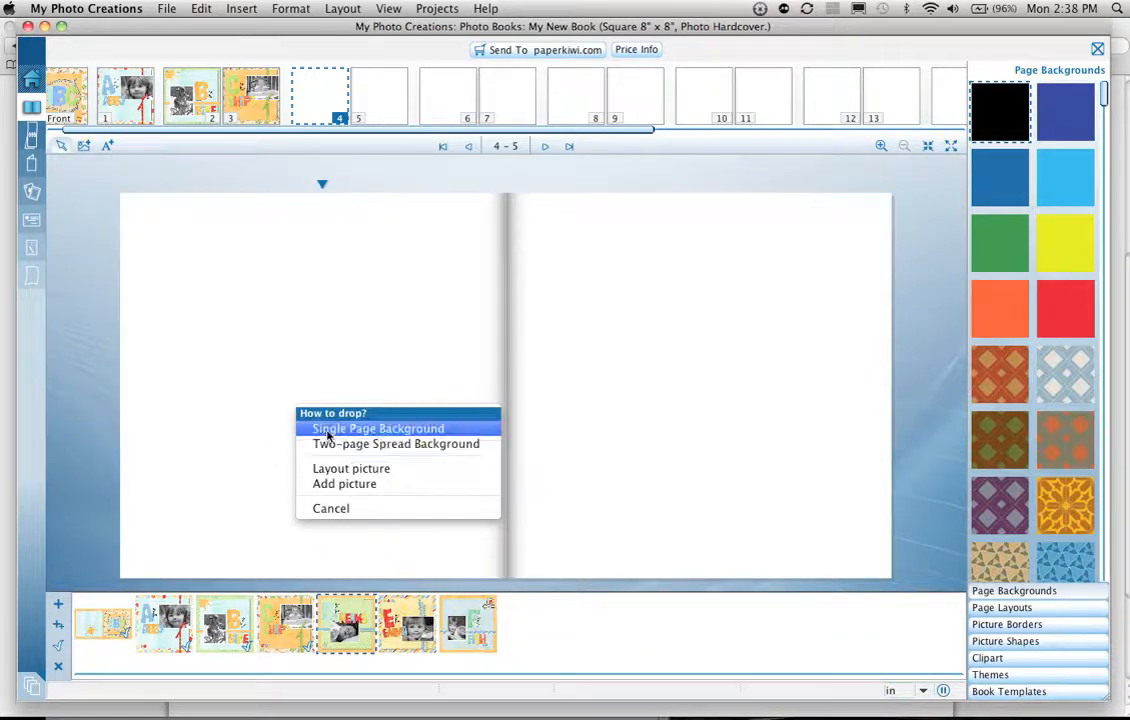
left_click(327, 430)
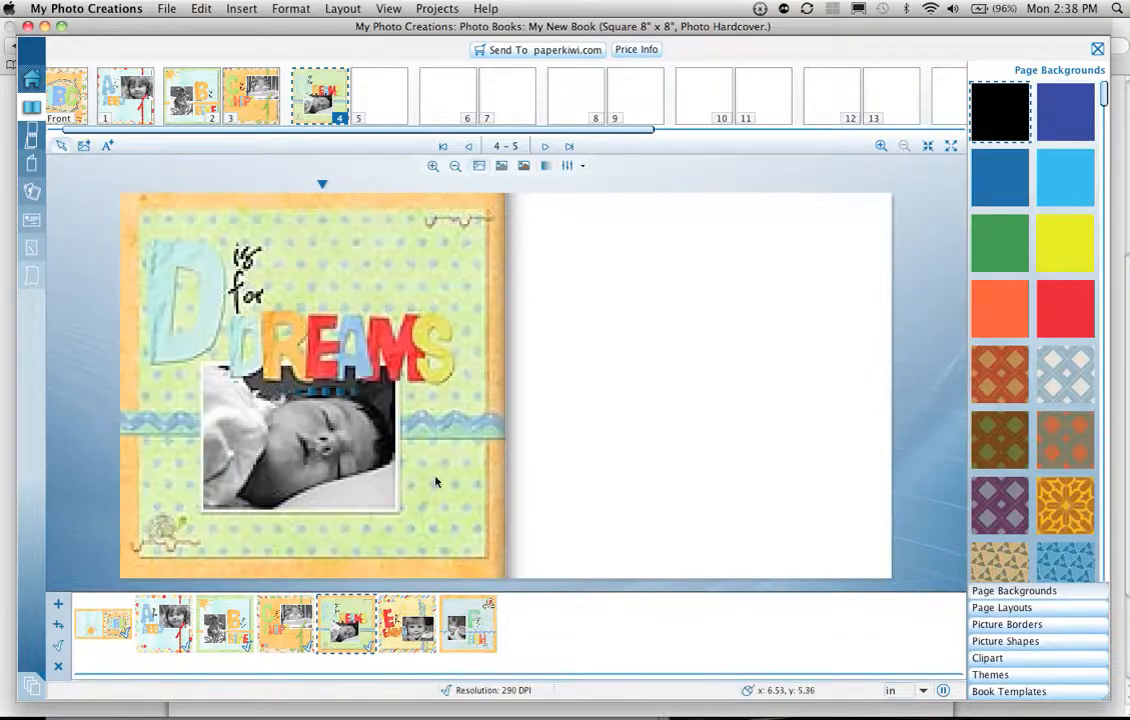
left_click_drag(393, 606, 658, 396)
left_click(680, 398)
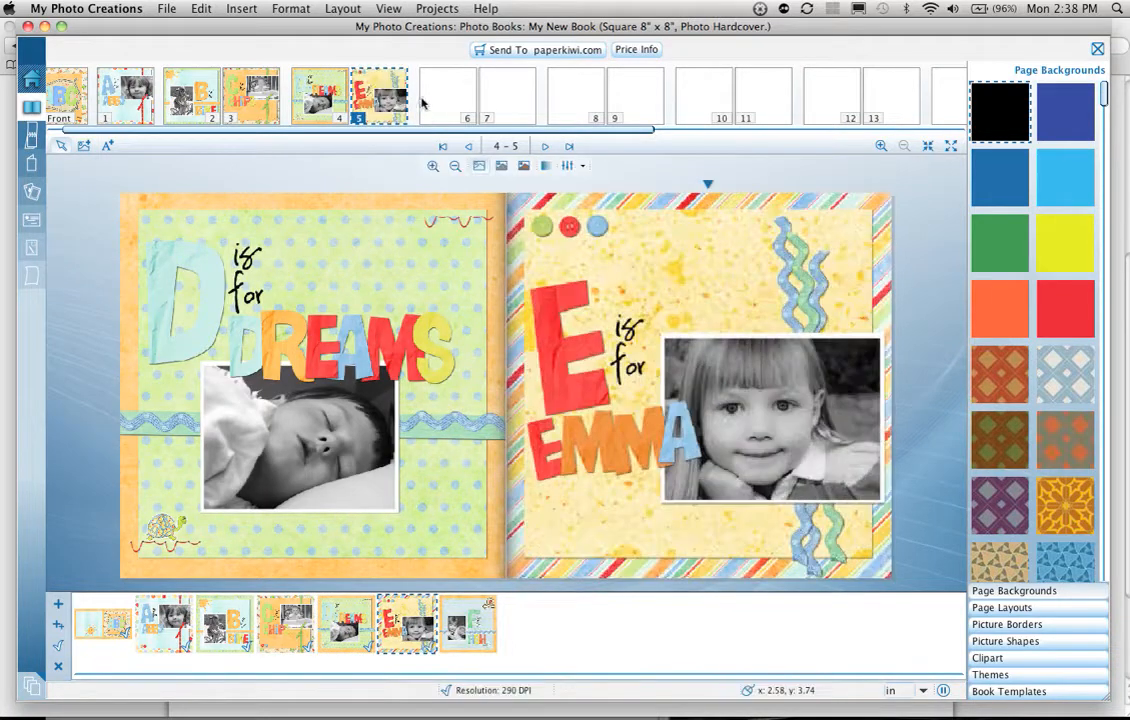
Step: Apply the F is for fish layout as the background of page 6
left_click(424, 103)
left_click_drag(470, 620, 352, 368)
left_click(384, 387)
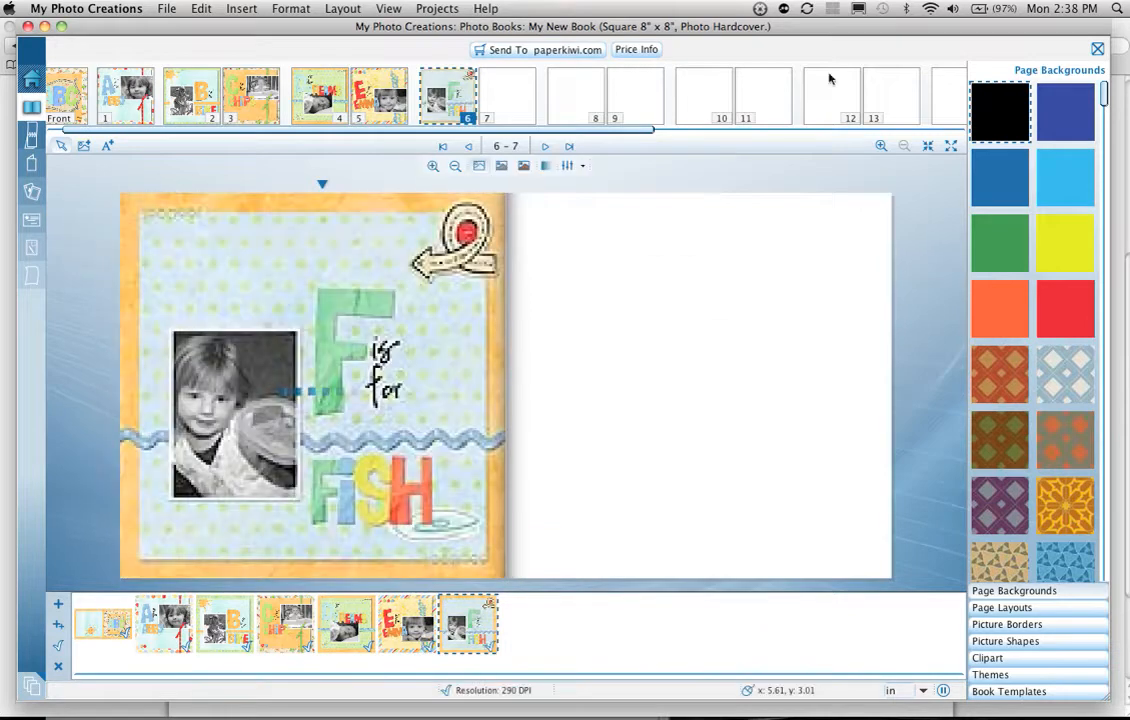
Step: Go to page 20 and insert new pages twice to extend the book to 24 pages
scroll(855, 112, "right", 5)
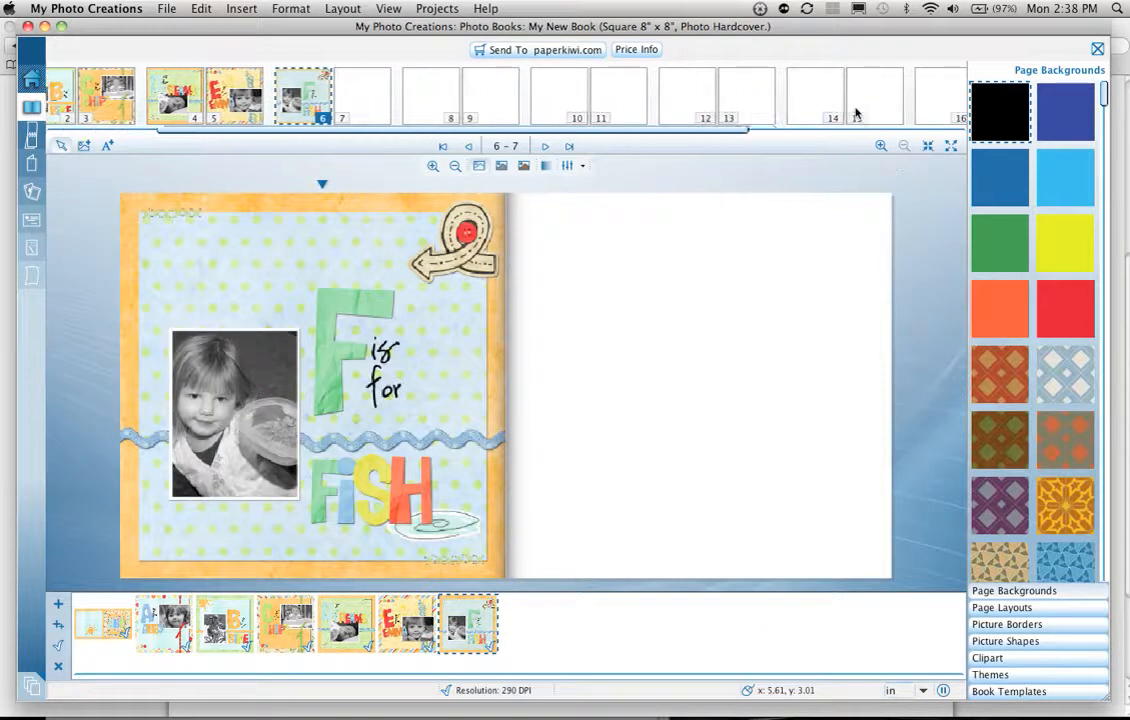
scroll(855, 112, "right", 4)
left_click(855, 108)
left_click(240, 9)
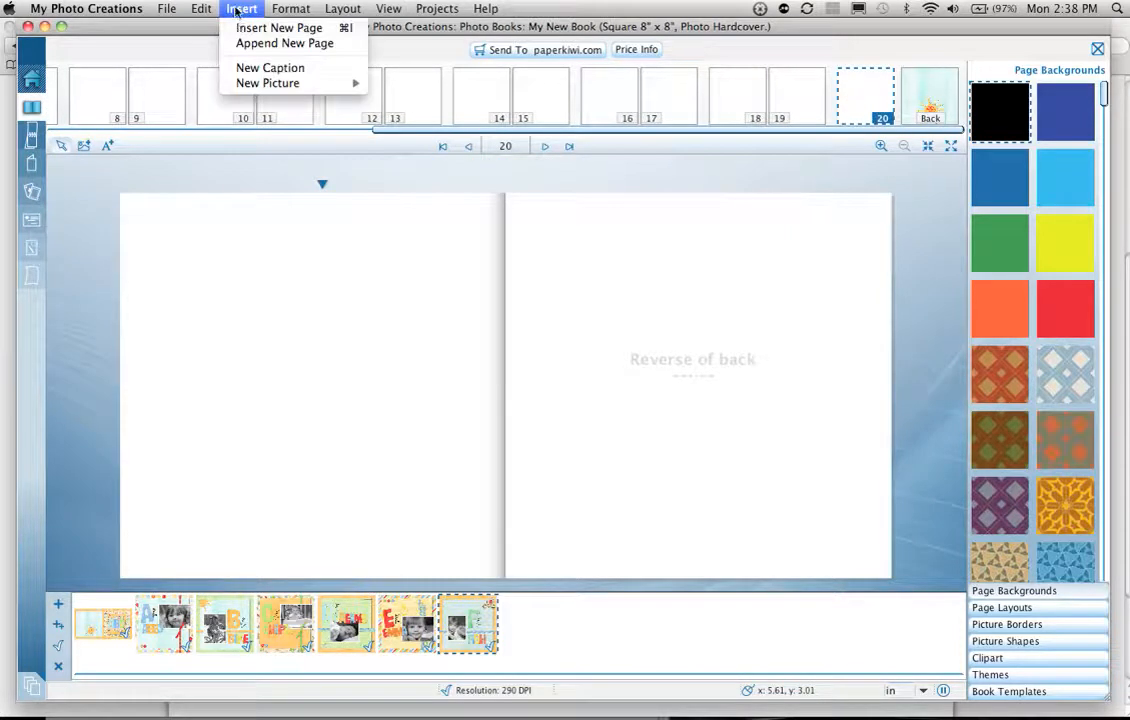
left_click(240, 30)
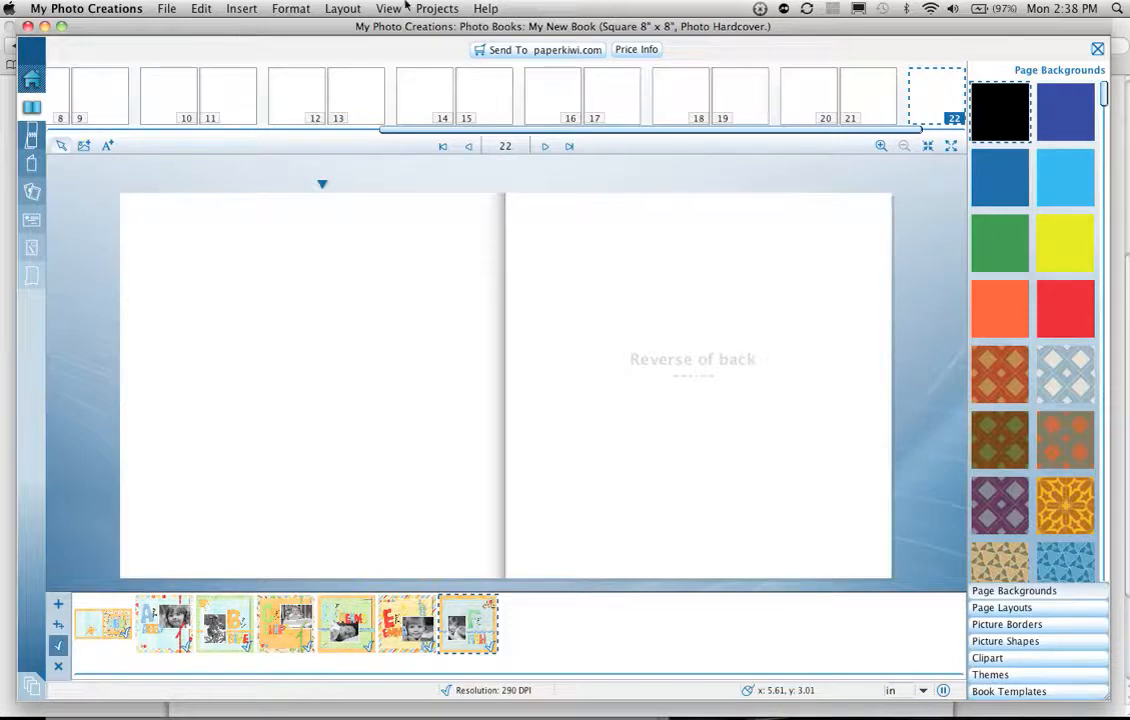
left_click(230, 9)
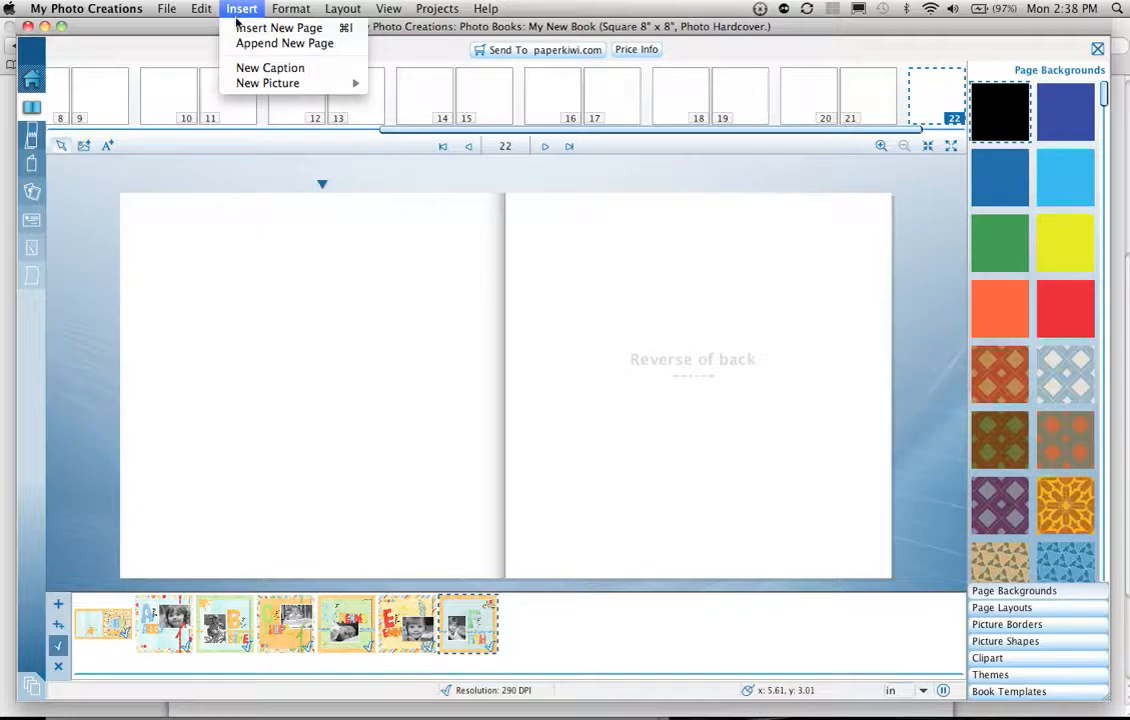
left_click(237, 29)
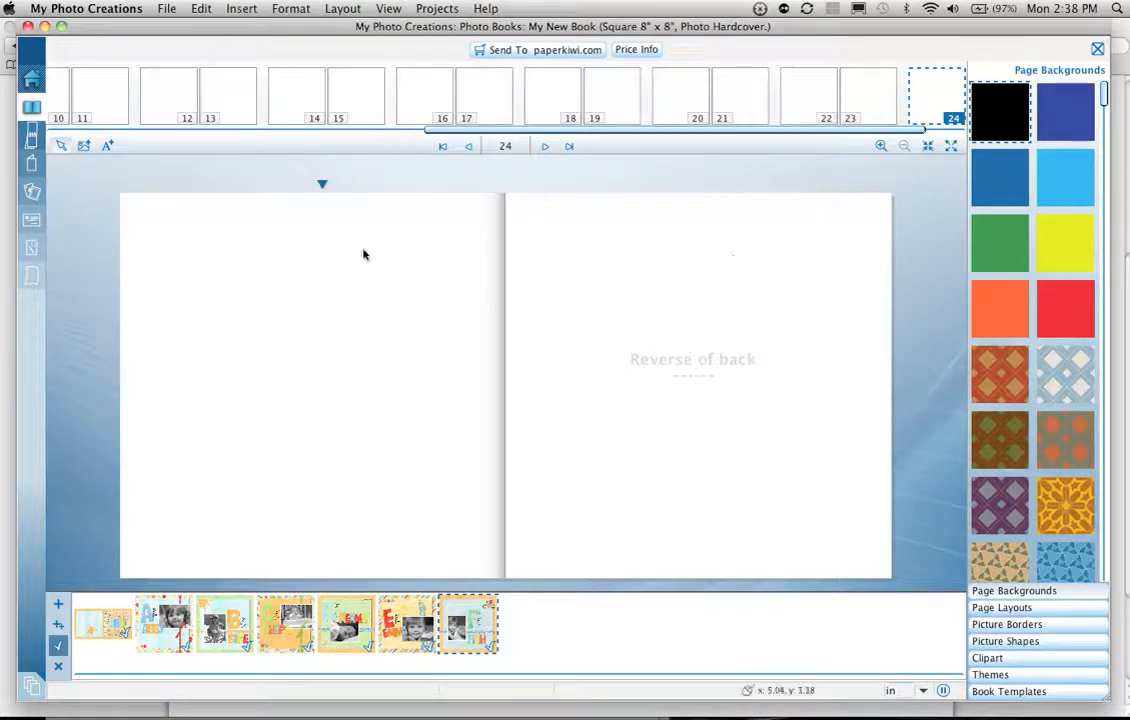
Step: Send the book to paperkiwi.com, proceeding with printing despite the empty pages, and check the cover proof
left_click(554, 52)
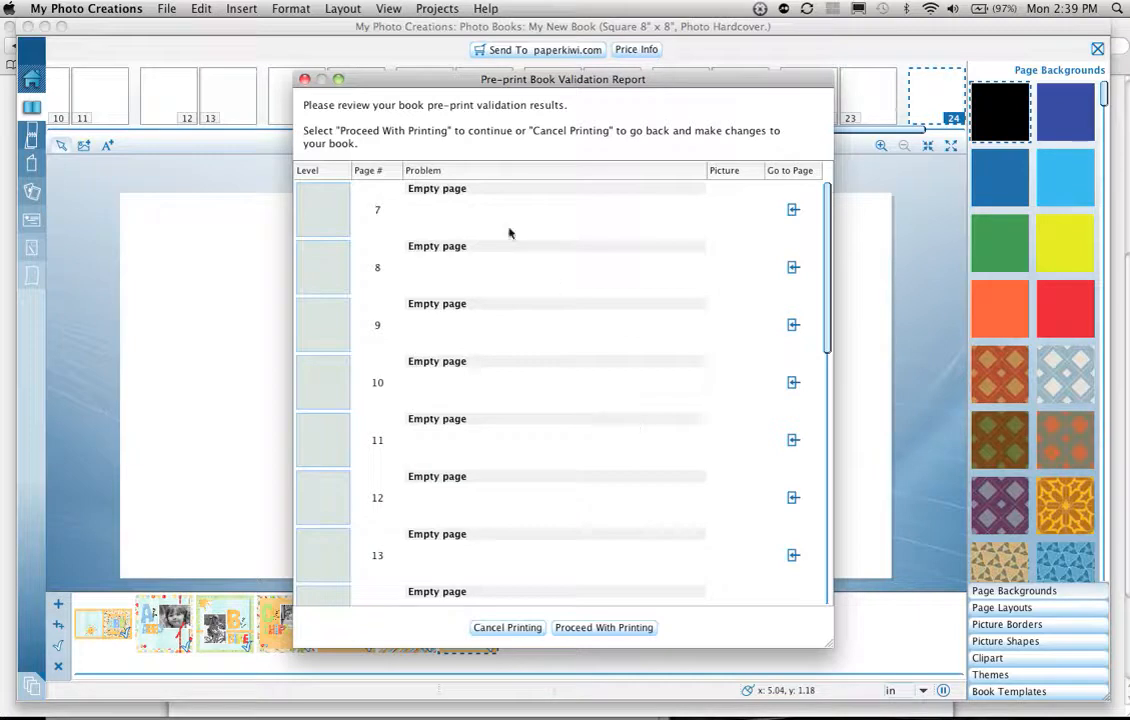
left_click(577, 628)
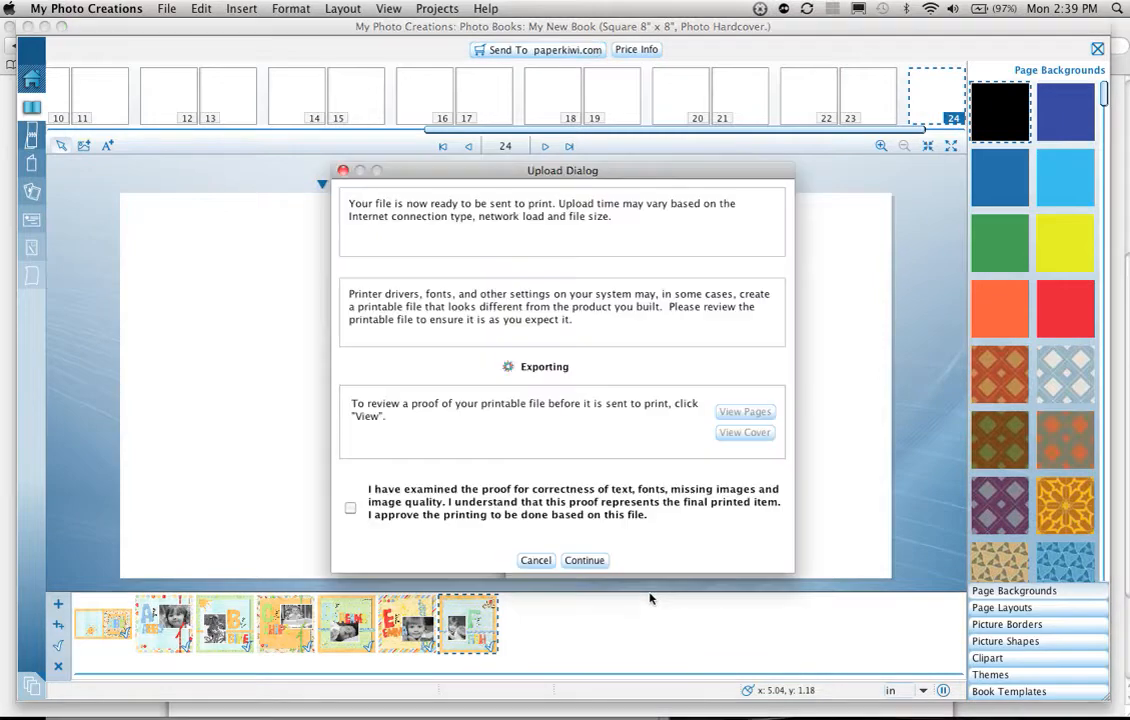
left_click_drag(590, 171, 595, 106)
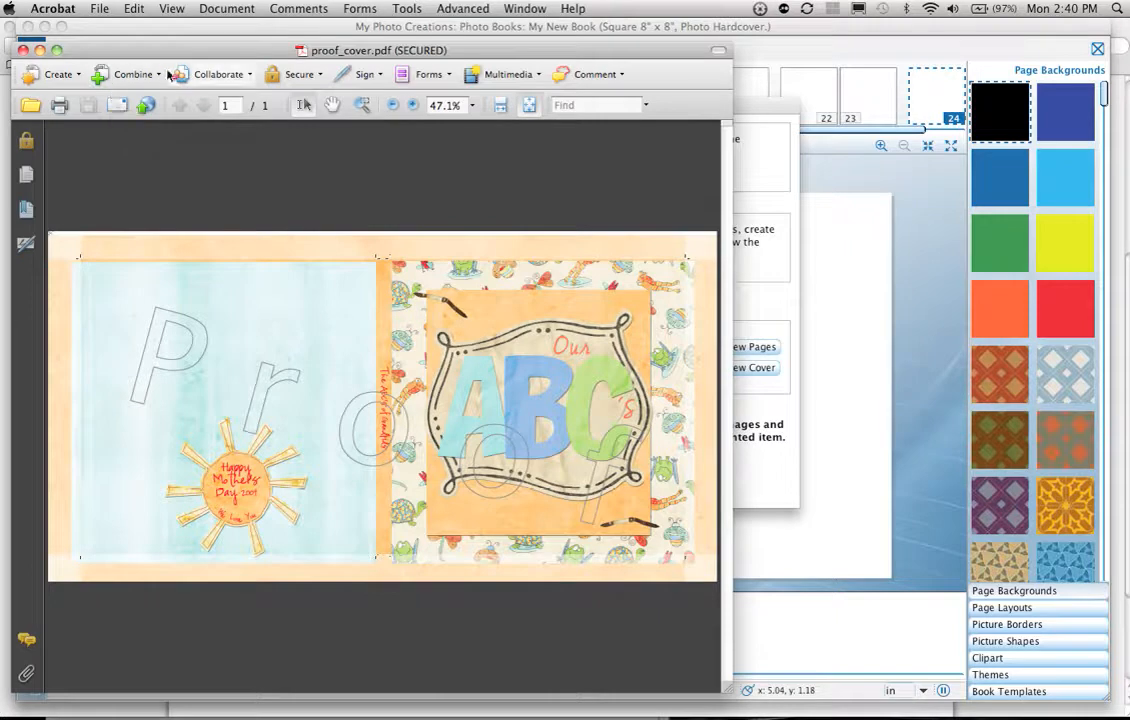
left_click(23, 50)
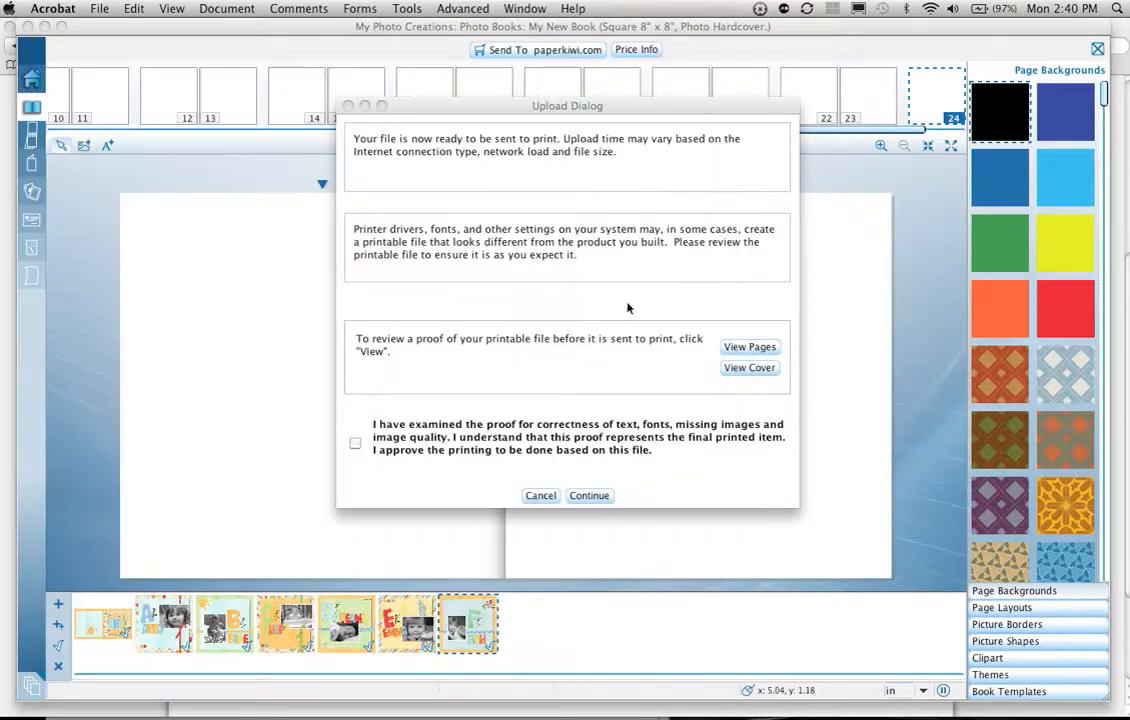
Step: Review the pages proof from page 1 through page 7, close it, and approve the printing based on this file
left_click(741, 350)
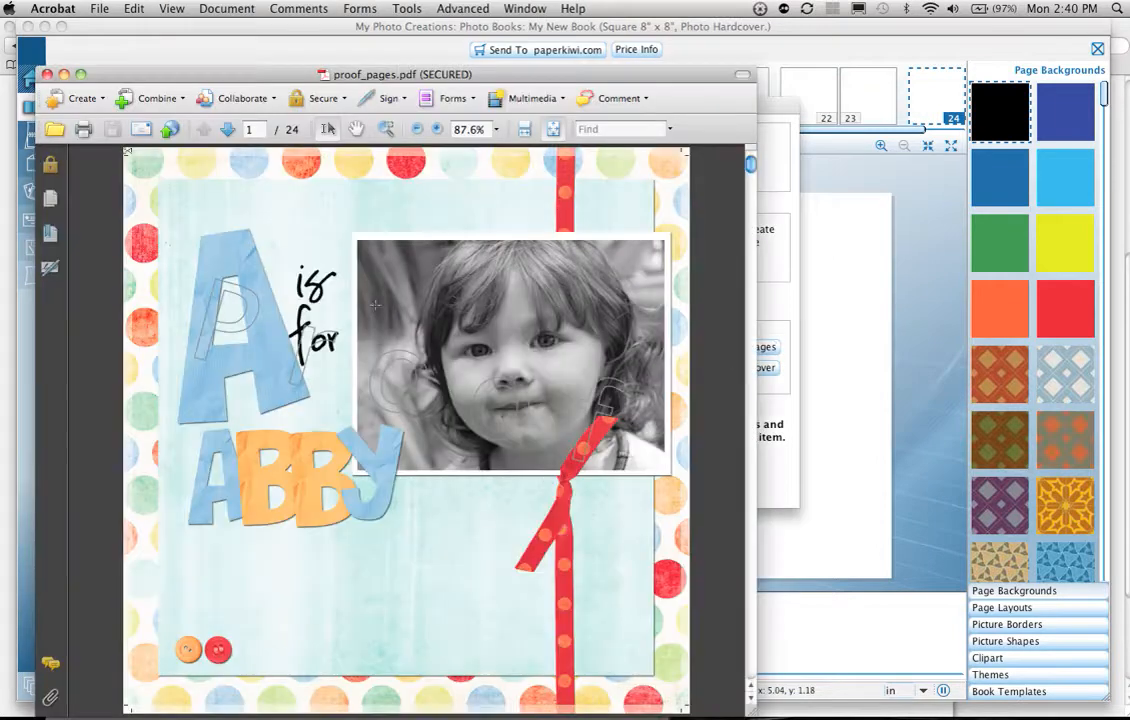
left_click(228, 129)
left_click(228, 129)
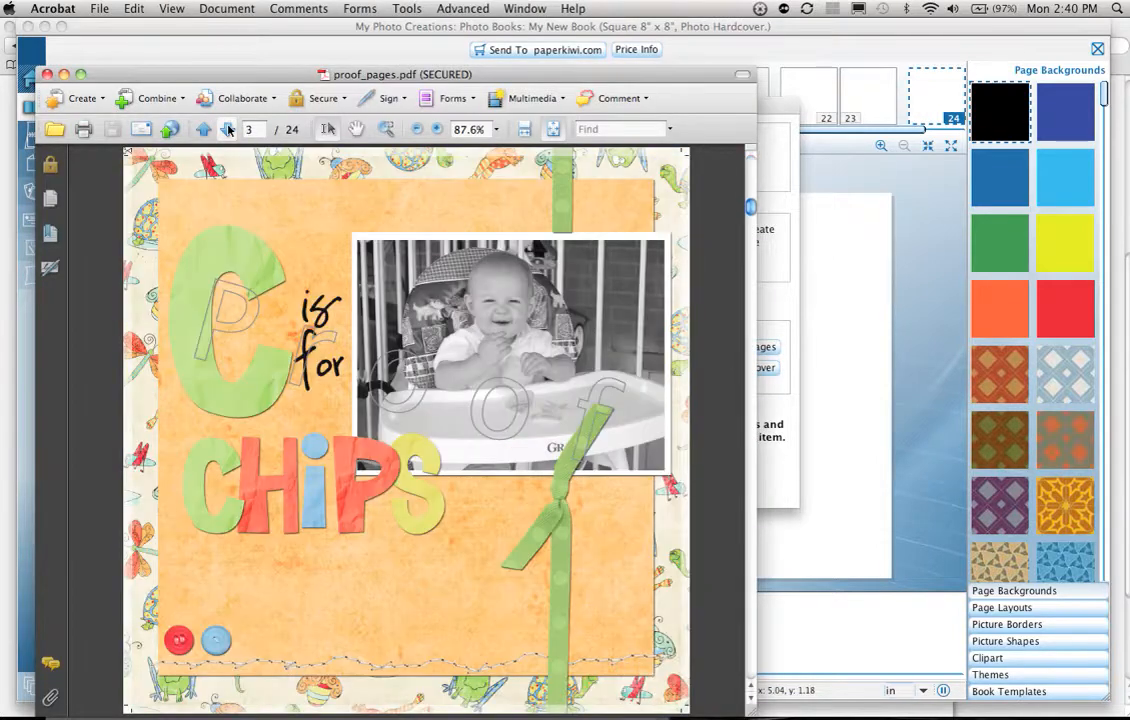
left_click(228, 129)
left_click(228, 129)
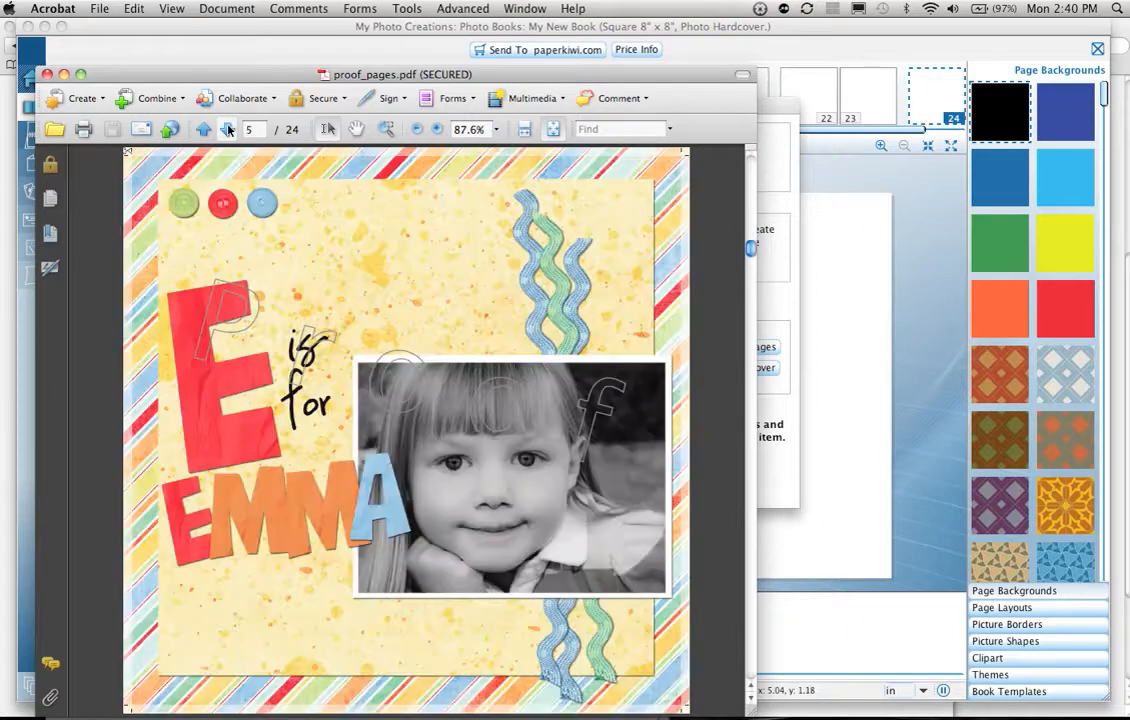
left_click(228, 129)
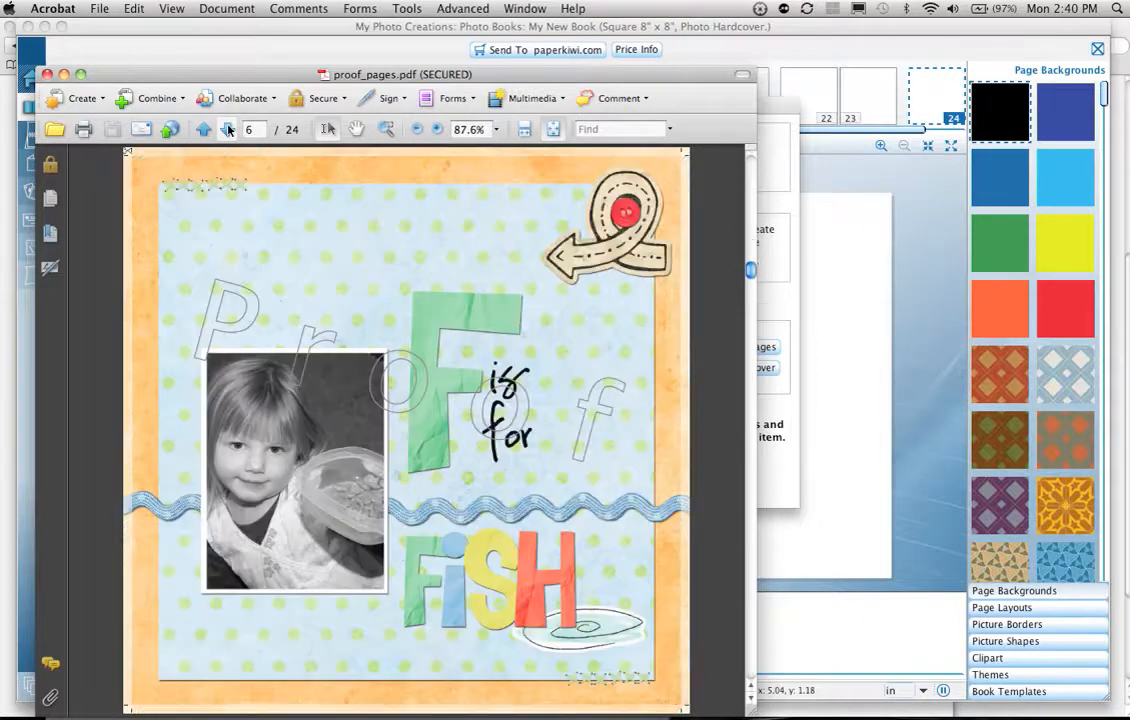
left_click(228, 129)
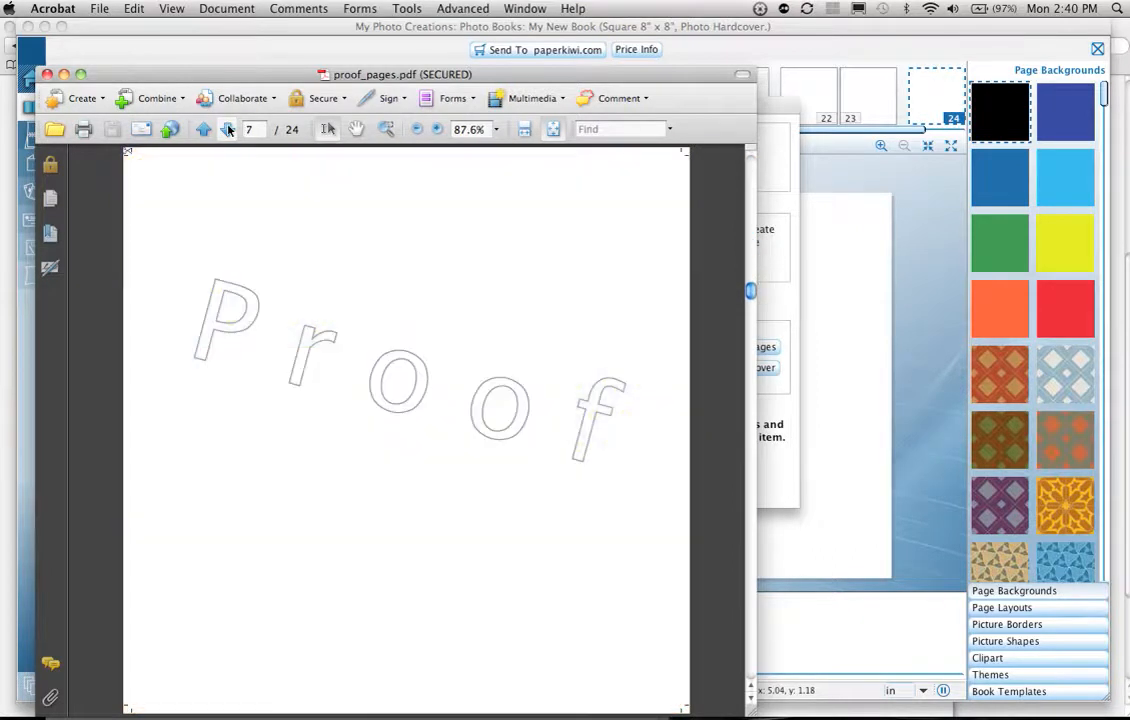
left_click(47, 75)
left_click(354, 444)
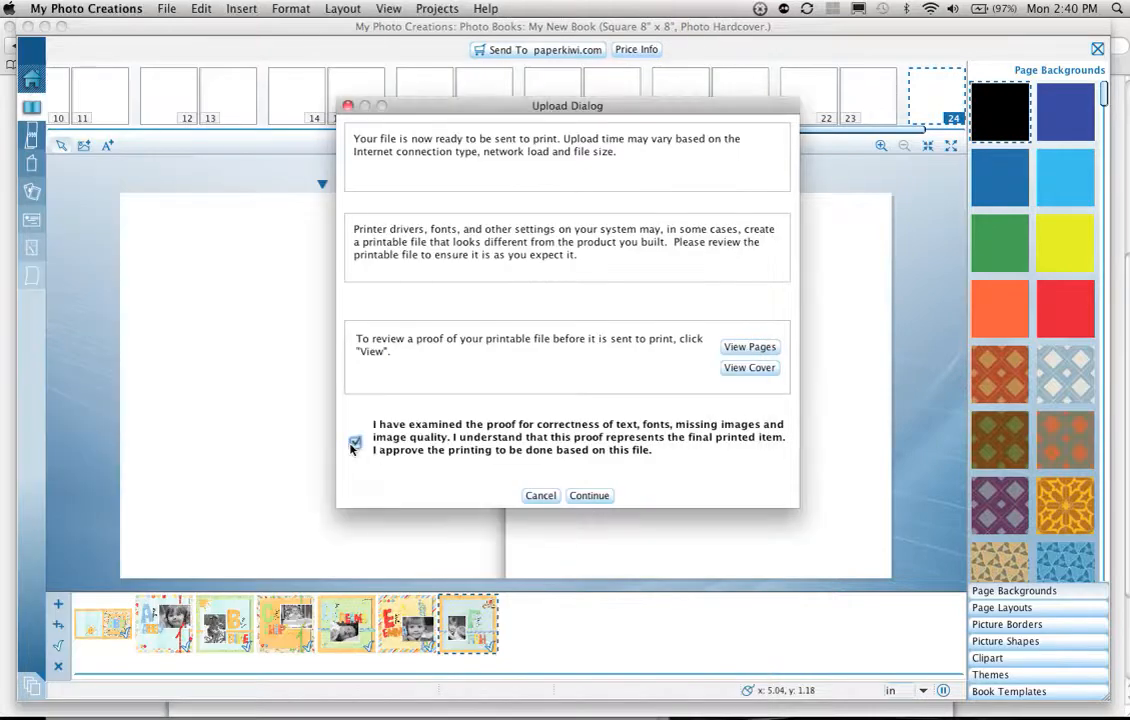